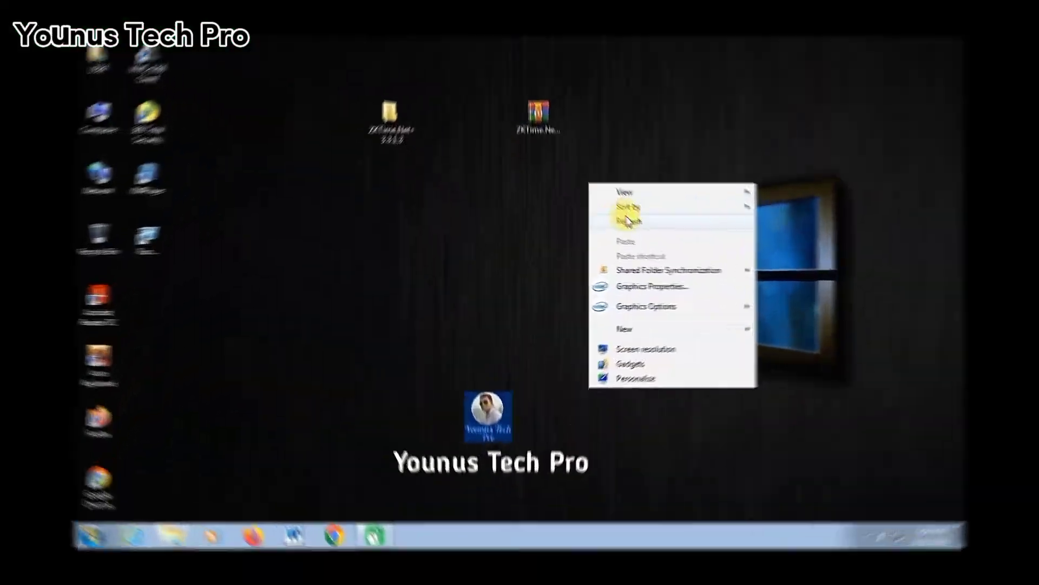
left_click(628, 221)
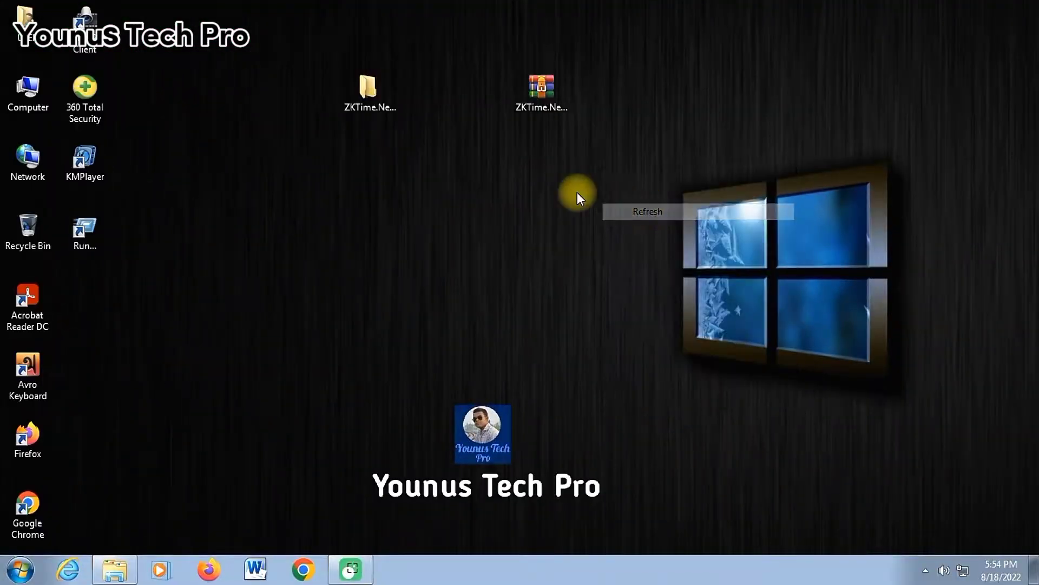
right_click(552, 201)
left_click(587, 238)
left_click_drag(622, 182, 328, 68)
left_click_drag(680, 187, 350, 59)
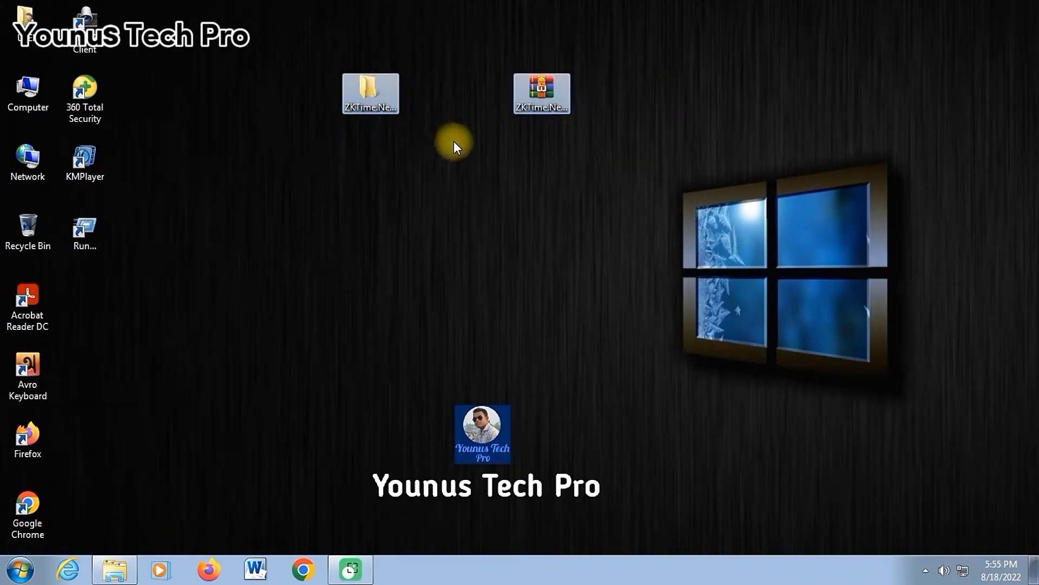
left_click_drag(656, 174, 352, 62)
left_click(323, 218)
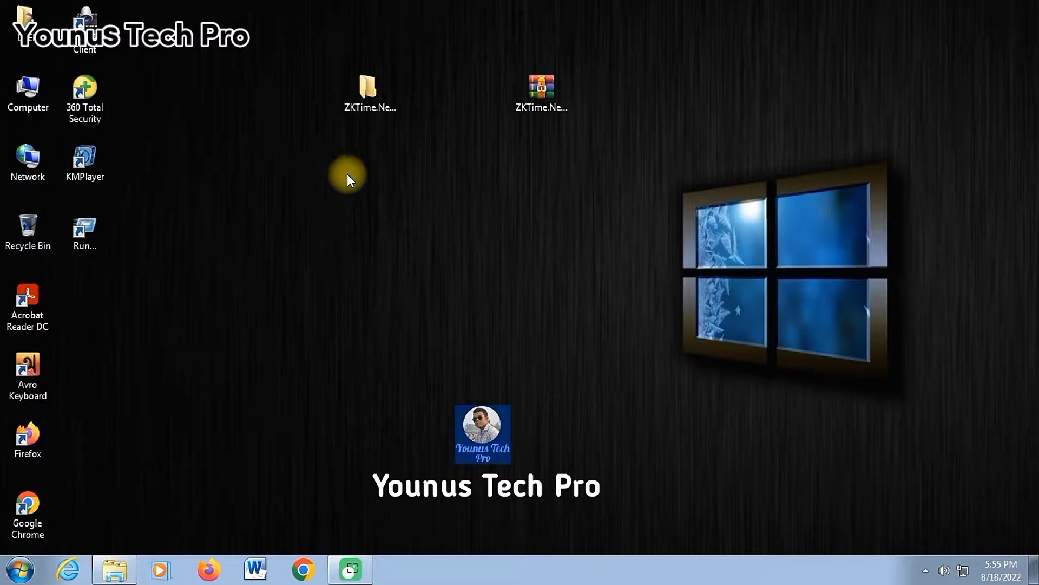
Launch the Setup application from the ZKTime.Net+3.3.1.3 desktop folder and use English as the installation language
double_click(372, 96)
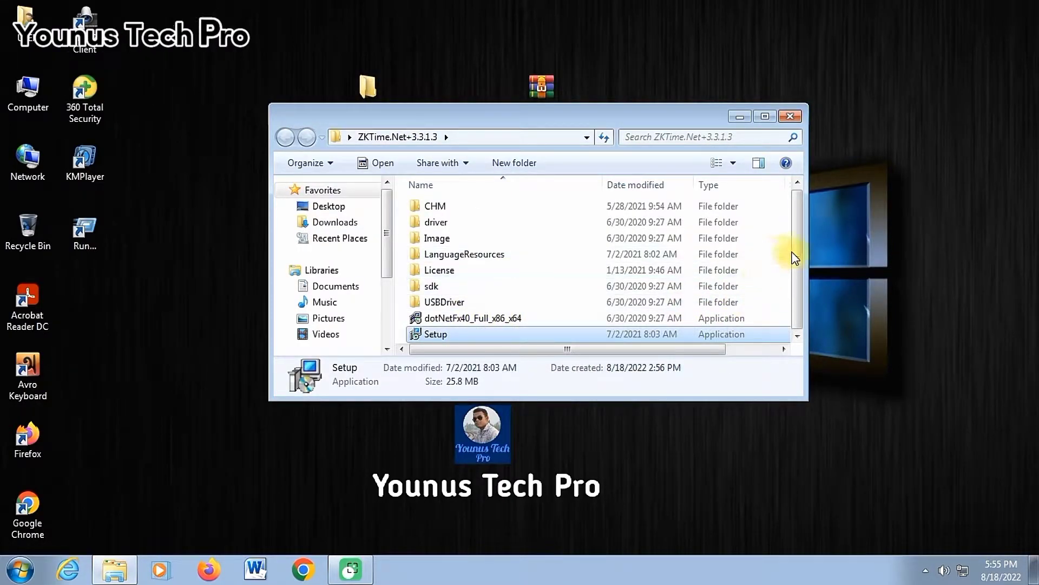
left_click_drag(699, 401, 701, 436)
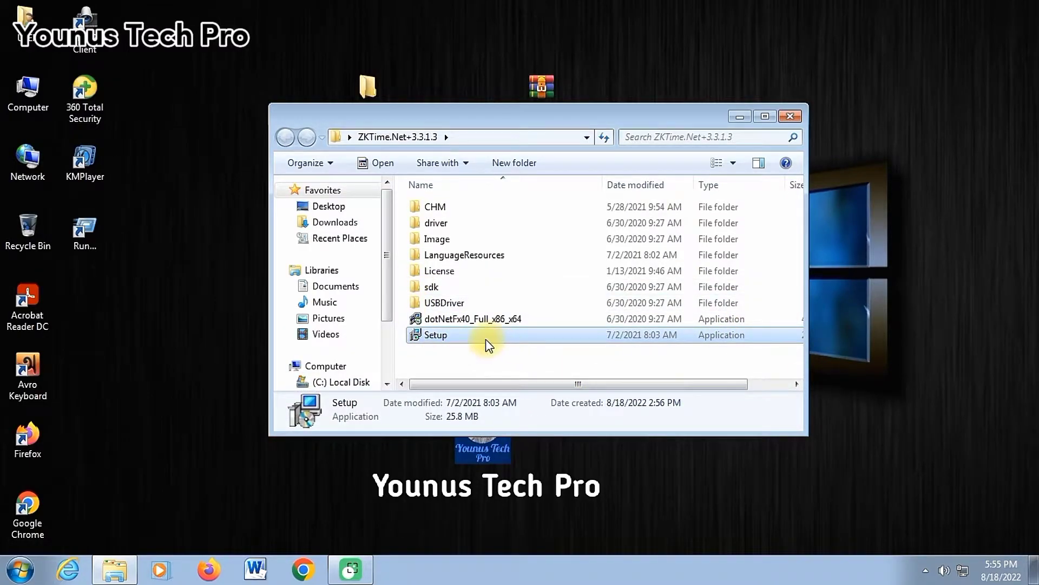
right_click(446, 336)
left_click(497, 206)
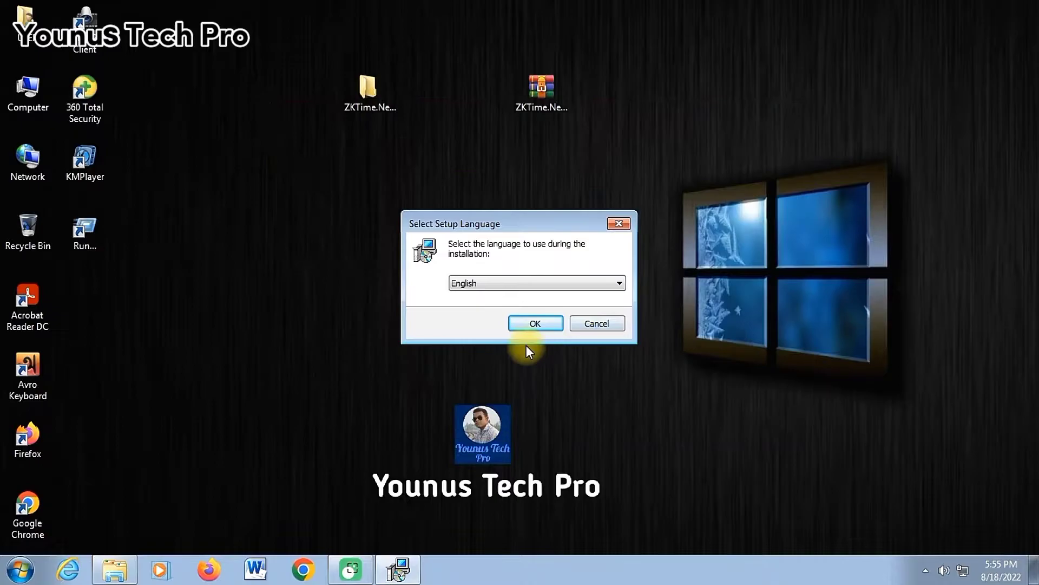
left_click(536, 324)
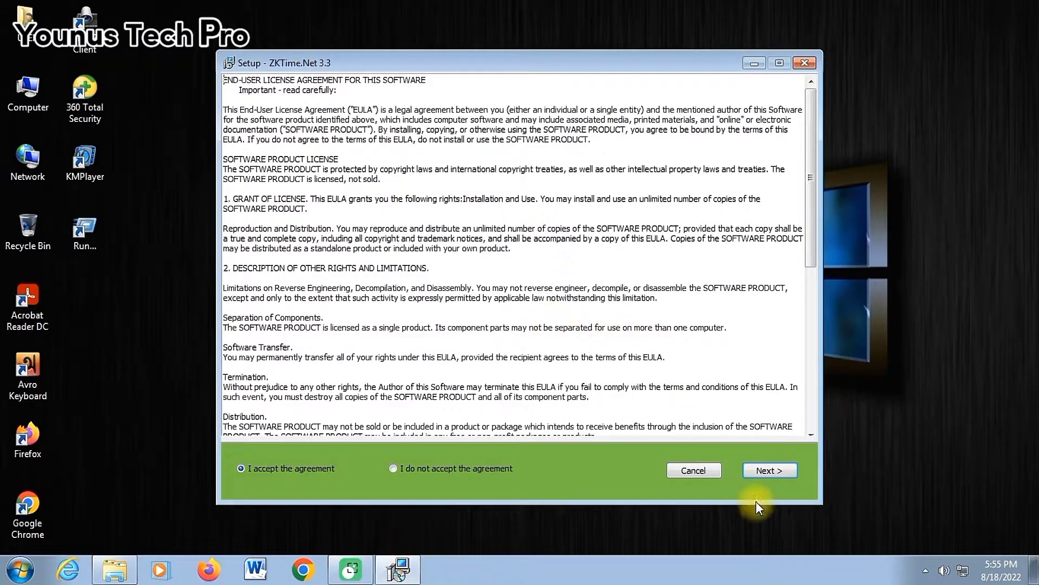
Accept the license agreement, include the Fingerprint reader driver component, keep the ZKTime.Net Start Menu folder and start the installation
left_click(772, 470)
left_click(764, 470)
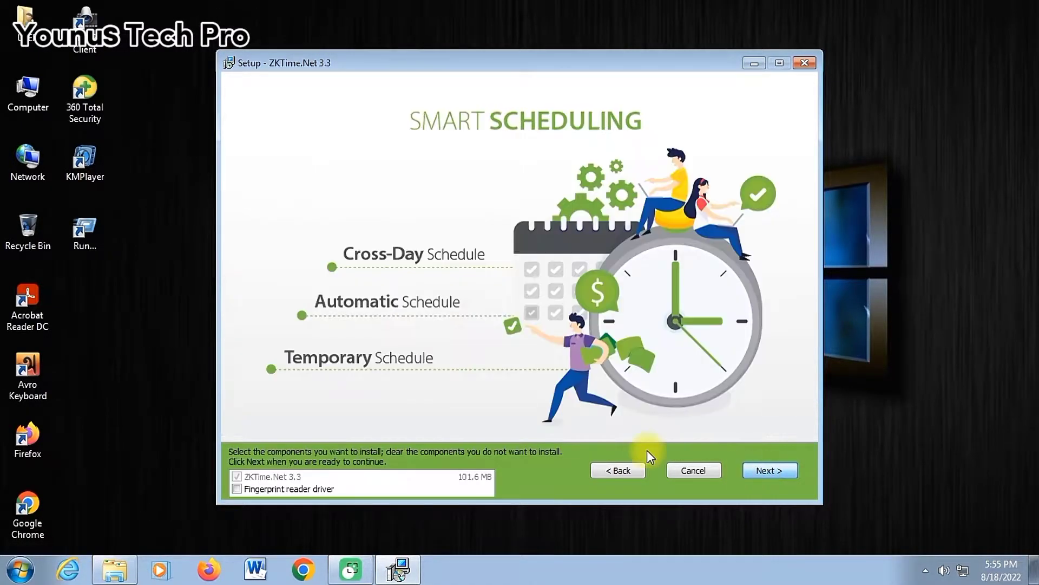
left_click(264, 492)
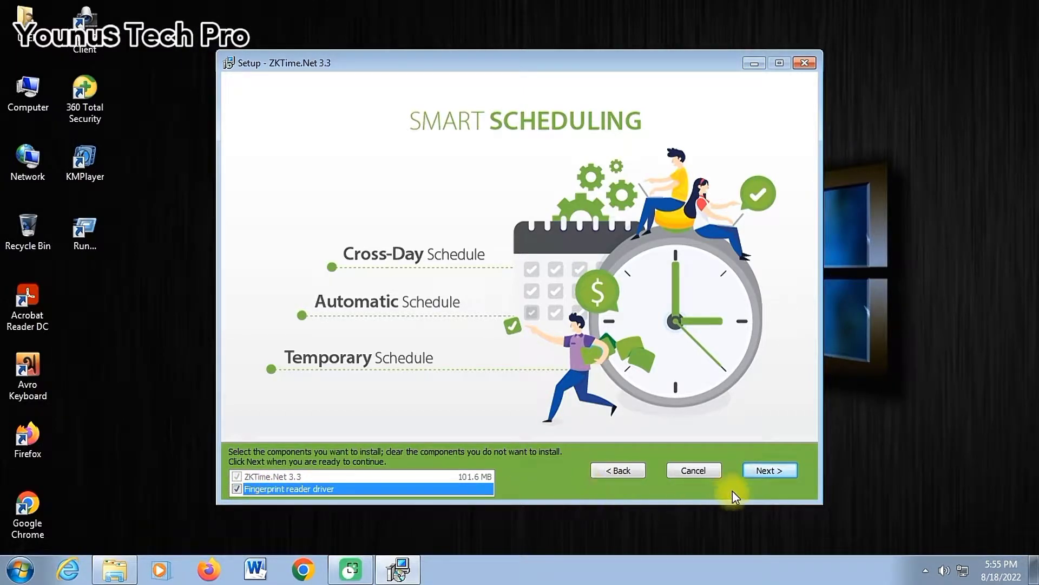
left_click(775, 474)
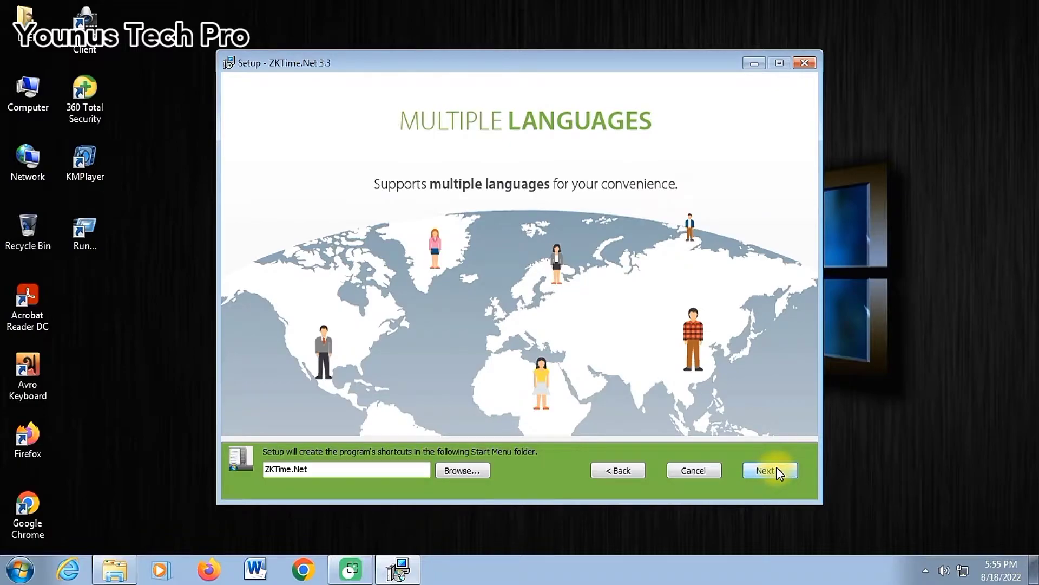
left_click(777, 472)
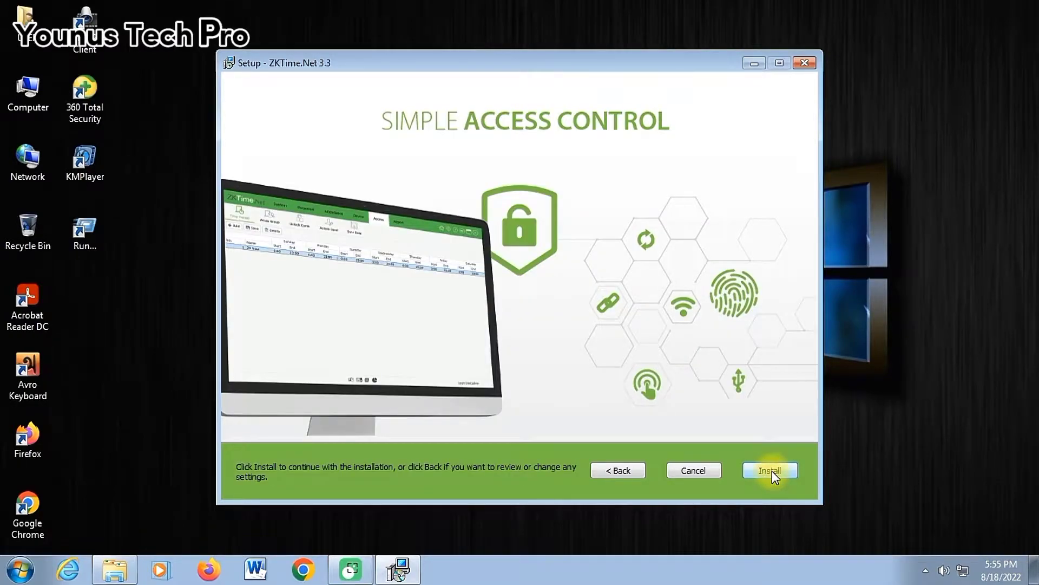
left_click(771, 470)
right_click(908, 248)
left_click(918, 295)
right_click(889, 223)
left_click(919, 262)
left_click_drag(554, 67, 577, 62)
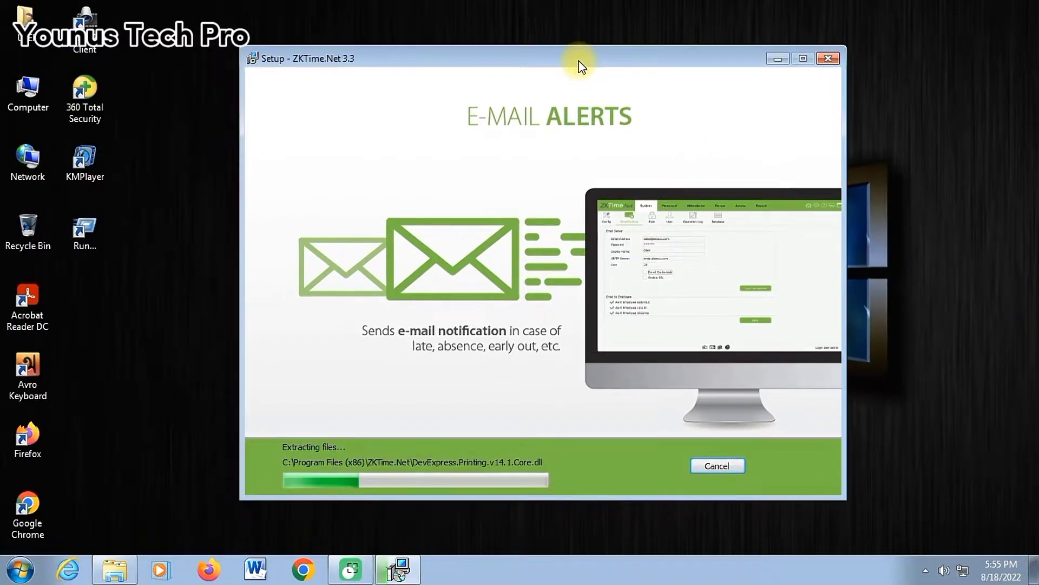
right_click(937, 191)
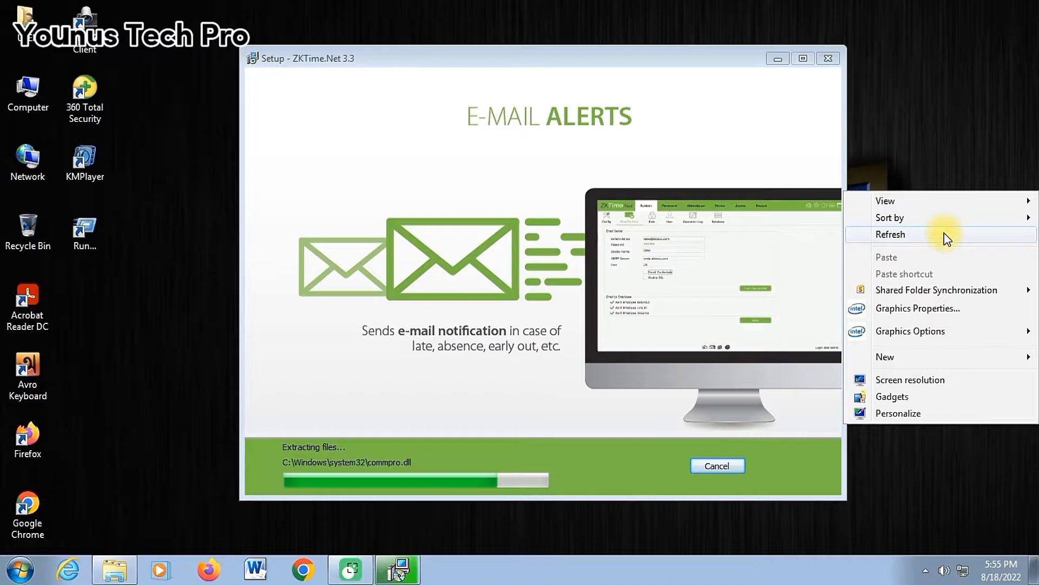
right_click(937, 144)
left_click(921, 190)
right_click(915, 176)
left_click(913, 217)
right_click(909, 165)
left_click(905, 209)
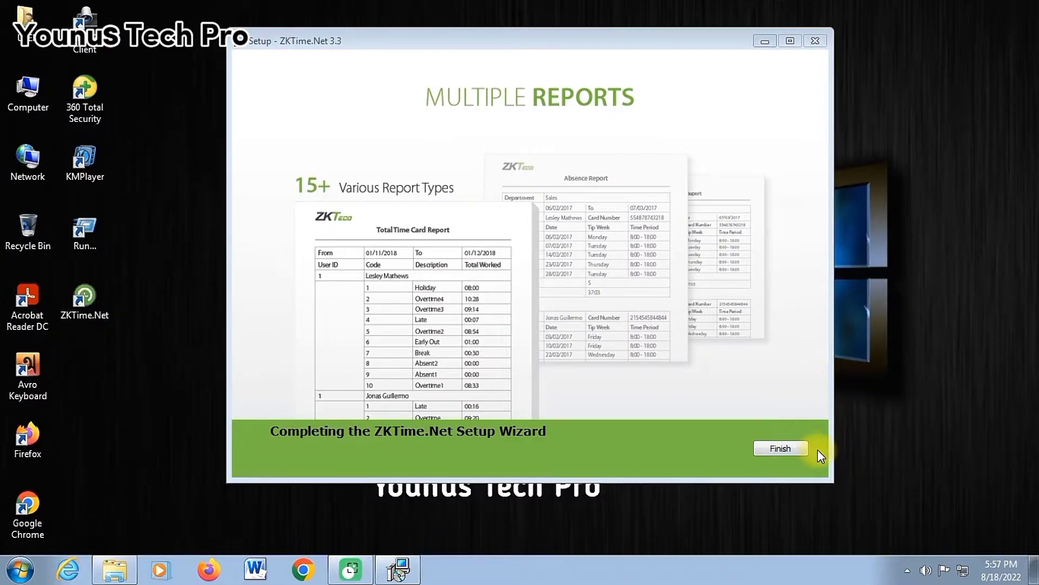
Finish the ZKTime.Net setup wizard
left_click(781, 449)
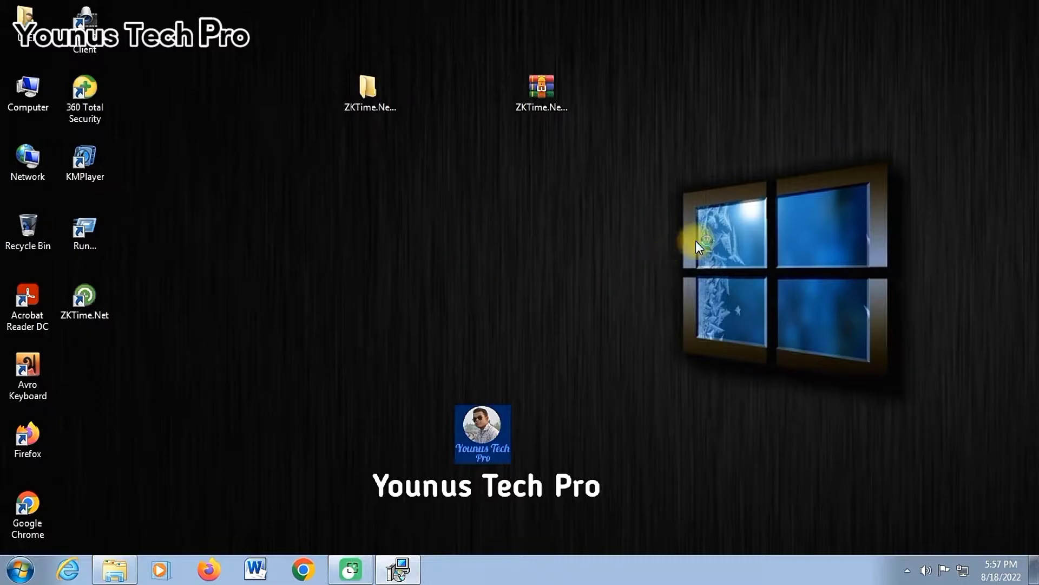
right_click(689, 170)
left_click(719, 212)
right_click(674, 180)
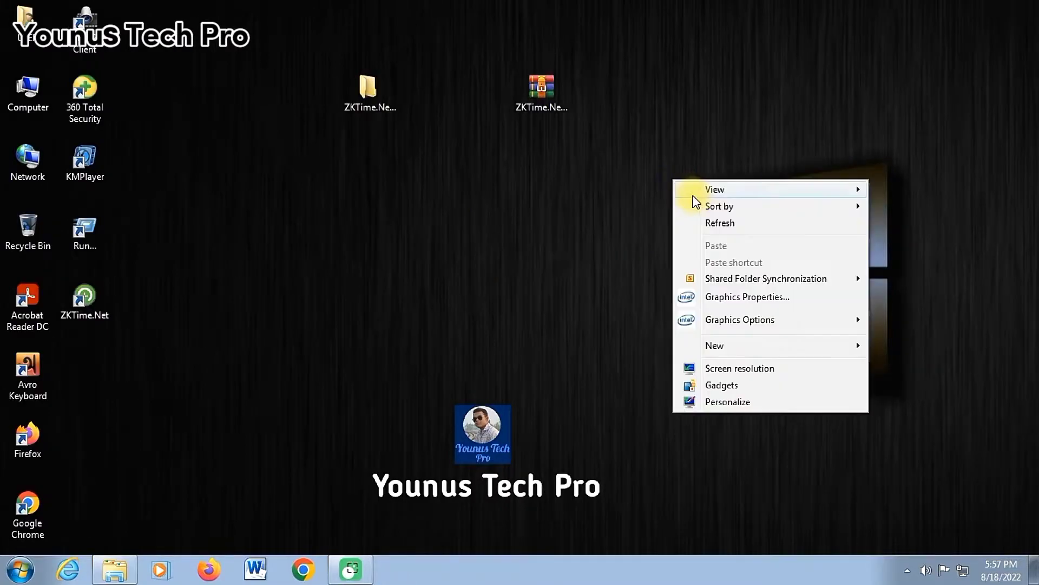
left_click(723, 229)
right_click(759, 128)
left_click(807, 173)
right_click(794, 151)
left_click(838, 197)
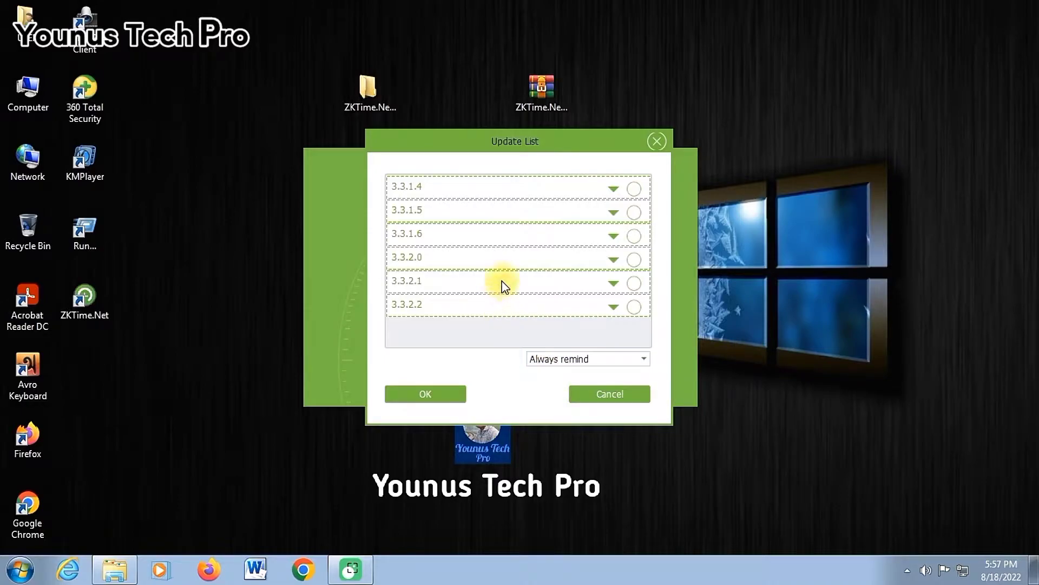
Dismiss the ZKTime.Net update list without choosing any update version
left_click_drag(528, 138, 570, 136)
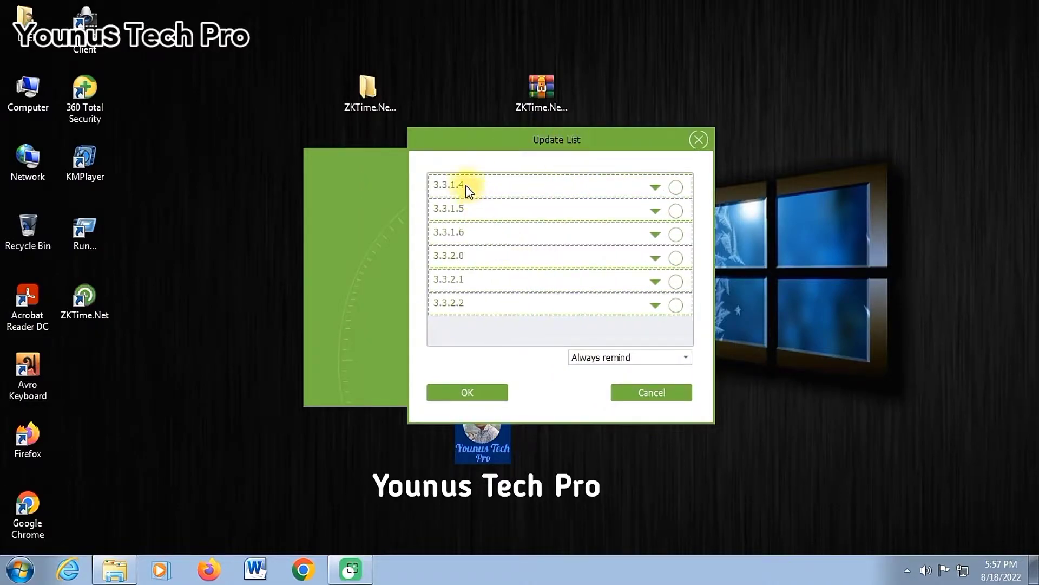
left_click(652, 394)
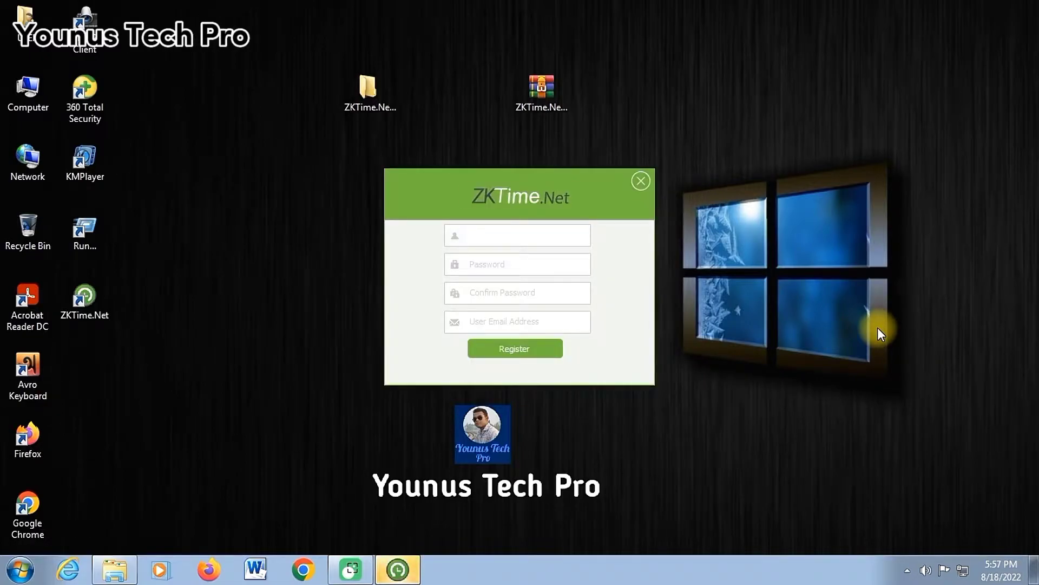
Enter admin as the username in the registration form and fill in the account password and its confirmation
left_click(503, 235)
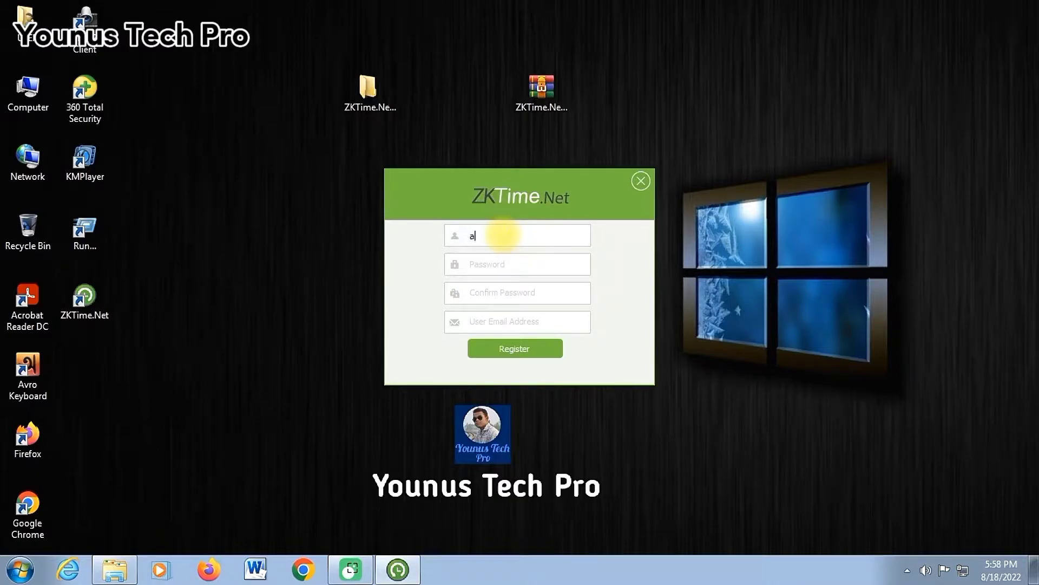
type("min")
type("*")
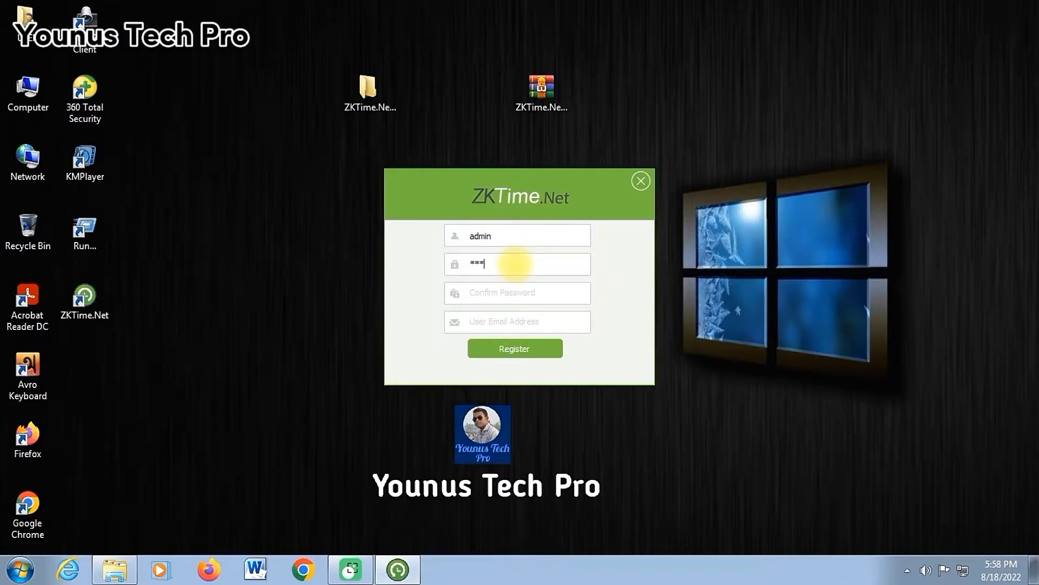
left_click(535, 298)
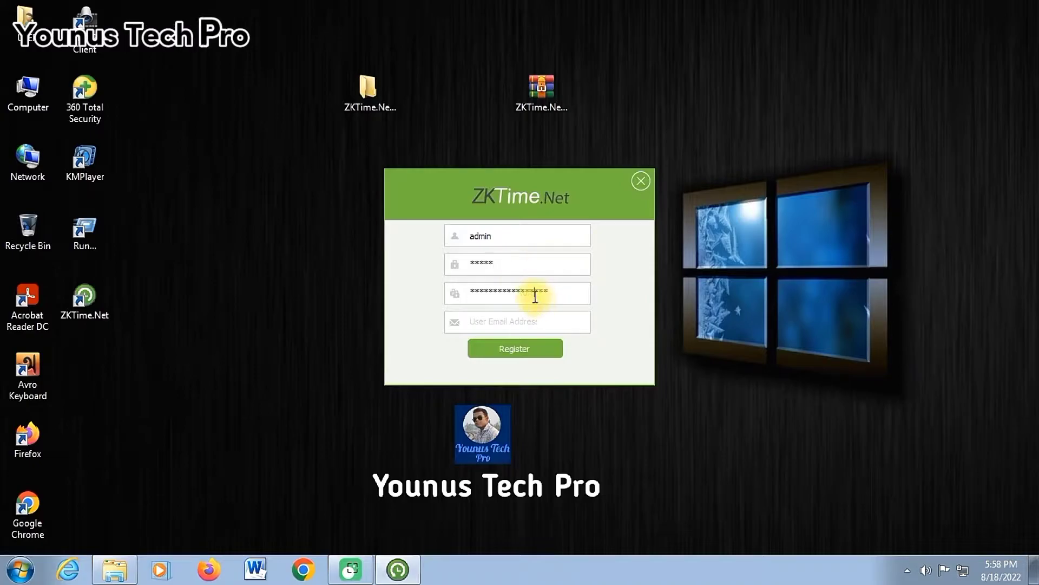
left_click_drag(552, 294, 287, 302)
type("**")
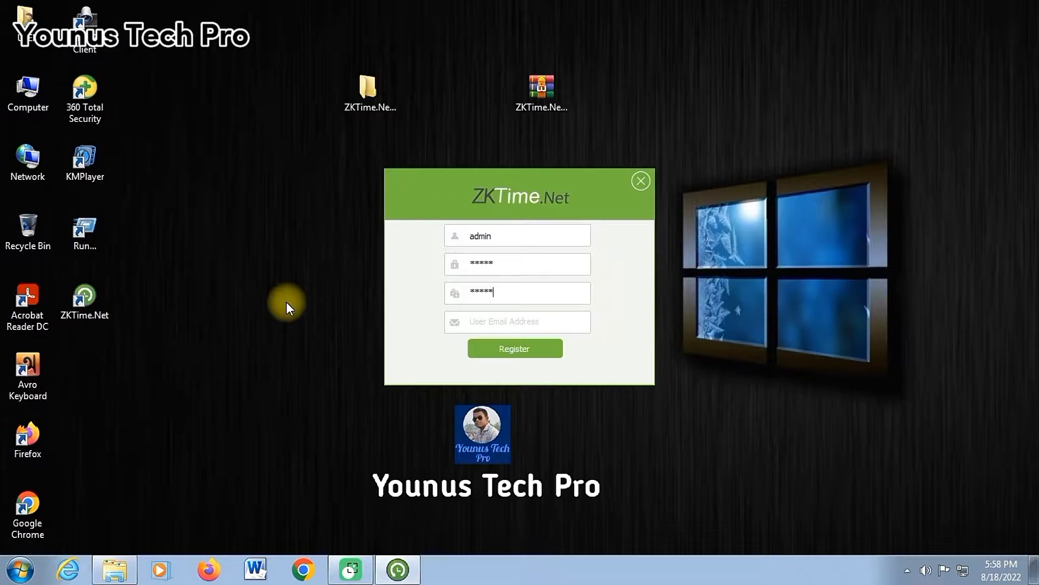
Fill in the user's email address and register the ZKTime.Net account
left_click(494, 322)
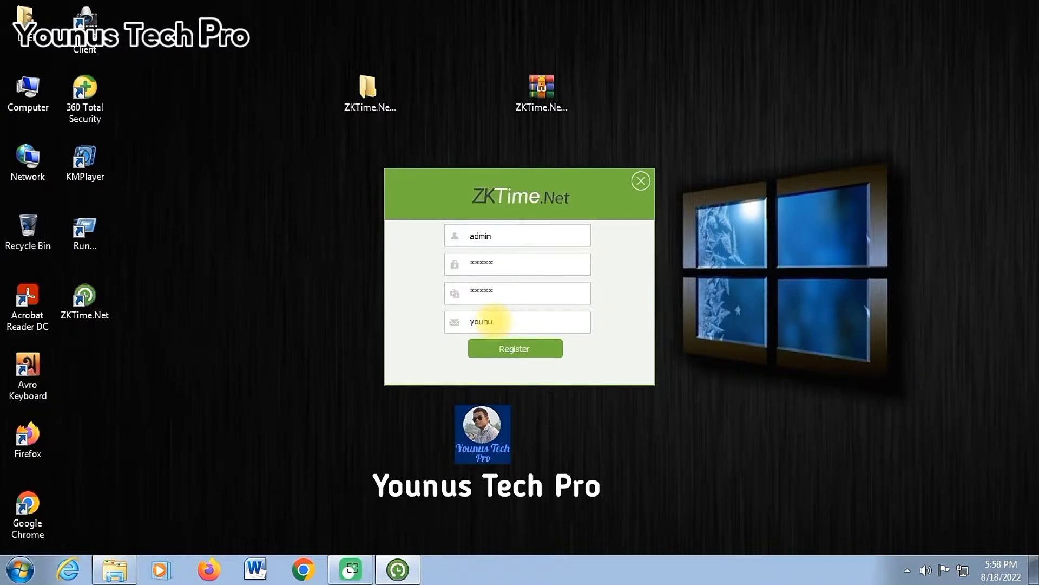
left_click(531, 354)
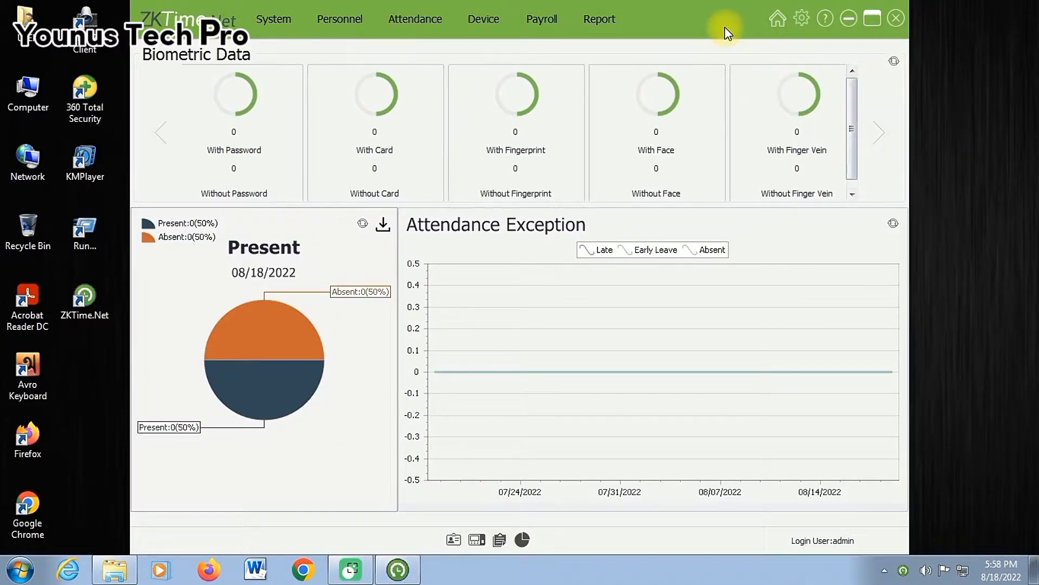
In the Device section, name the TCP/IP device Modern Computer and set its IP address to 192.168.1.201
right_click(967, 146)
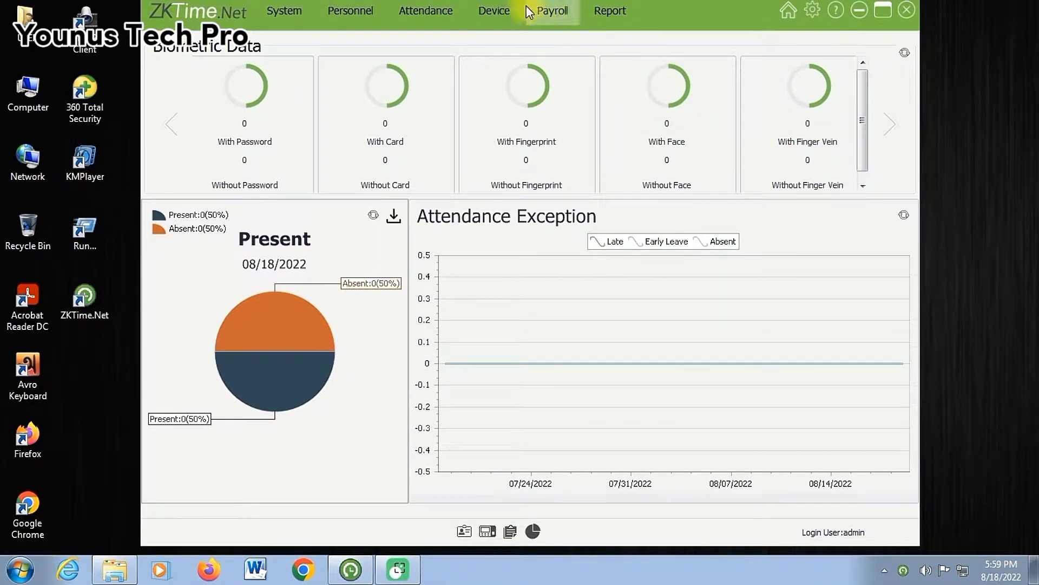
left_click(495, 13)
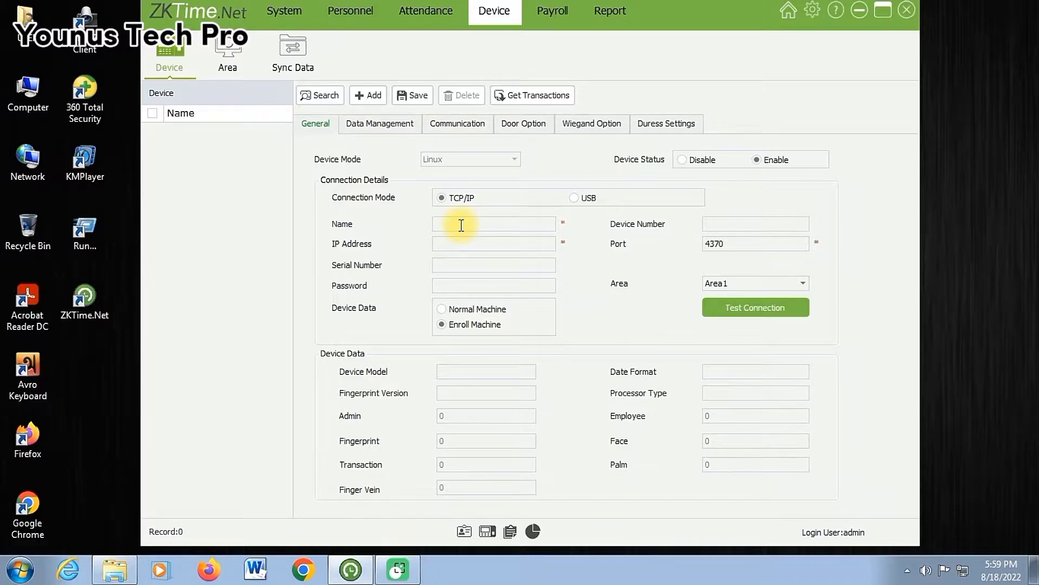
type("dern Computer")
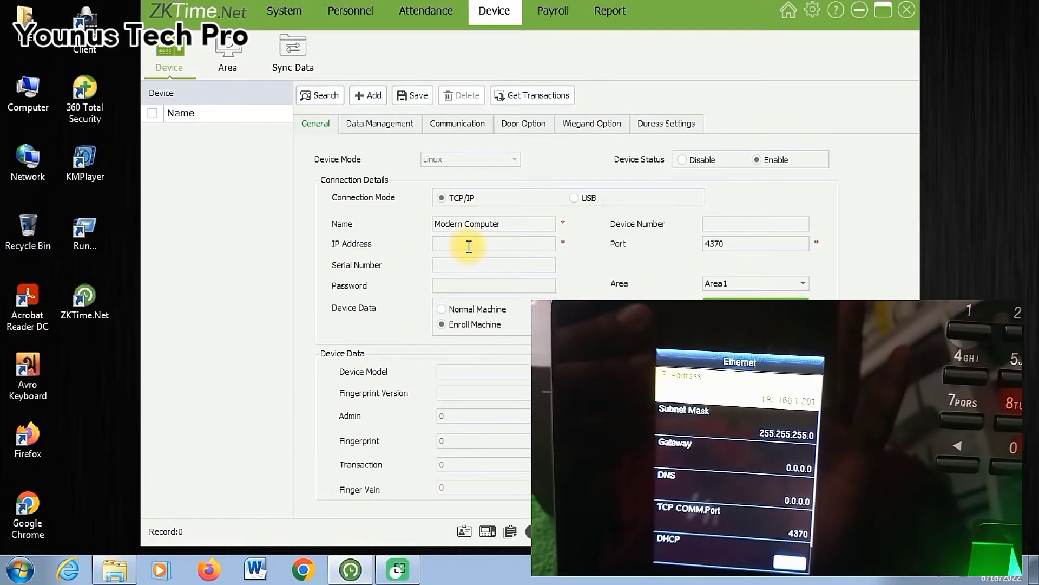
type("192.168.")
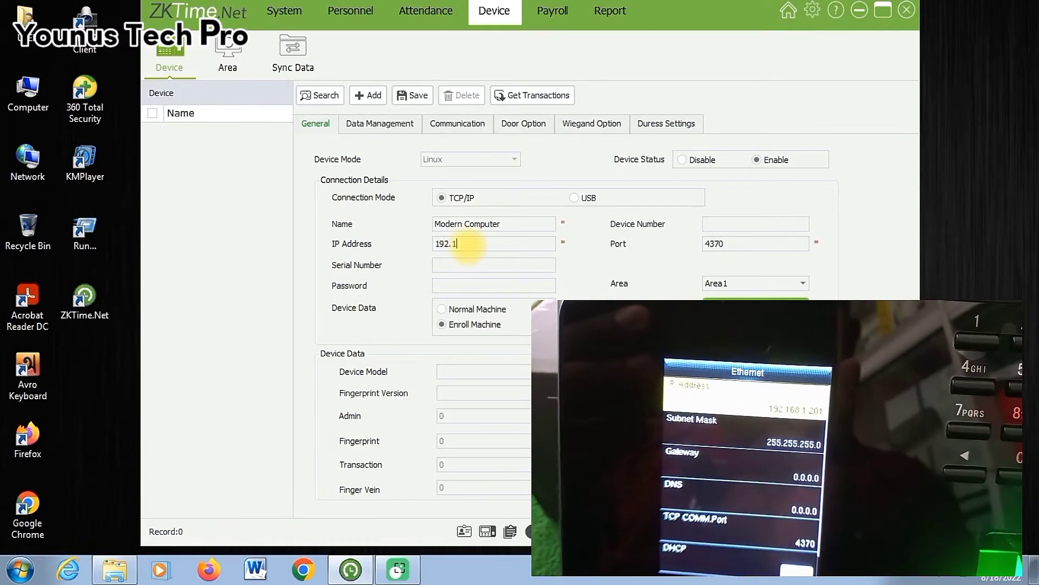
type("1.201")
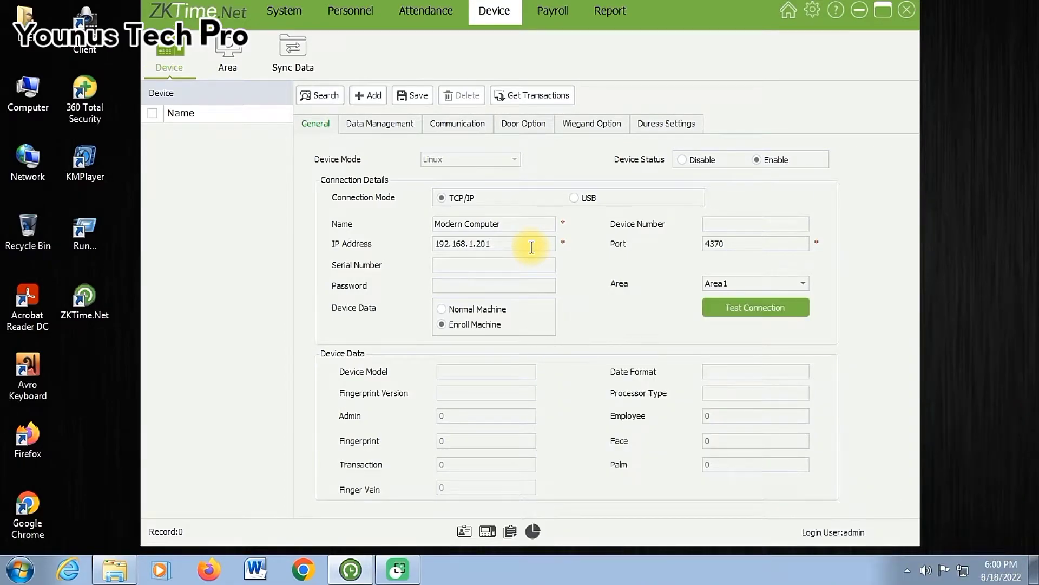
Test the connection to the Modern Computer device and save the device record
left_click(753, 316)
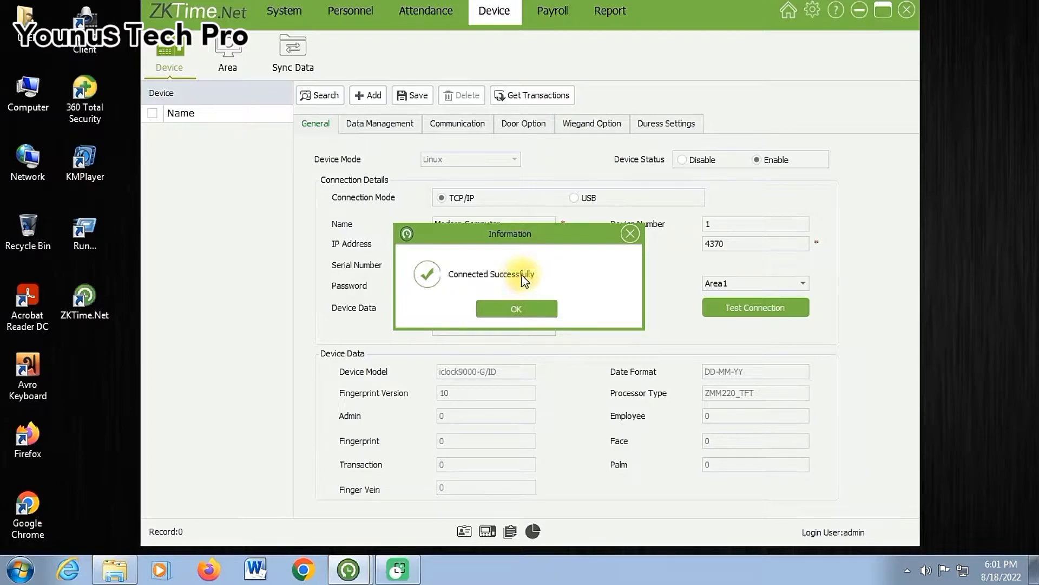
left_click(517, 309)
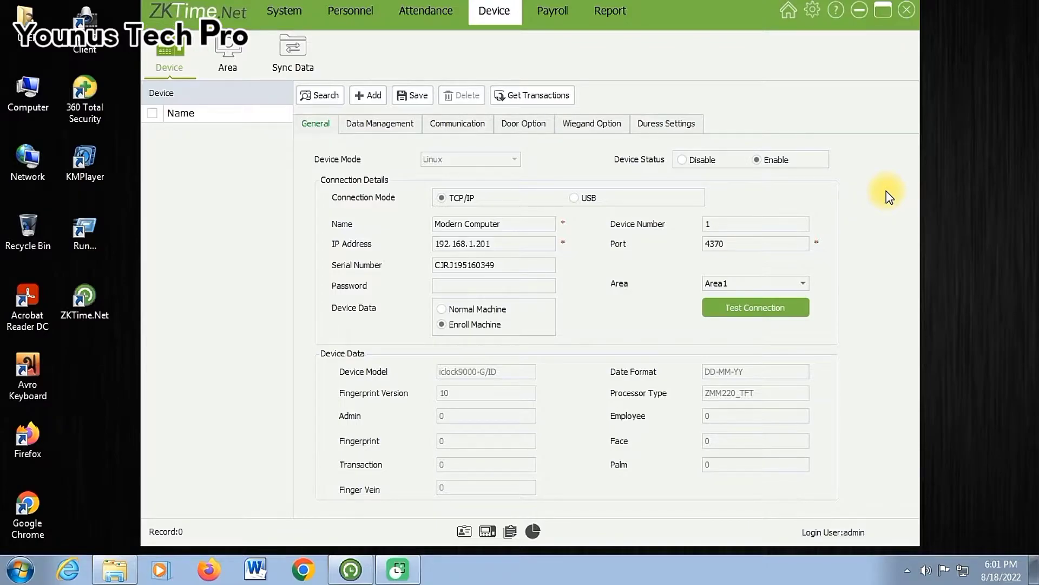
left_click(417, 98)
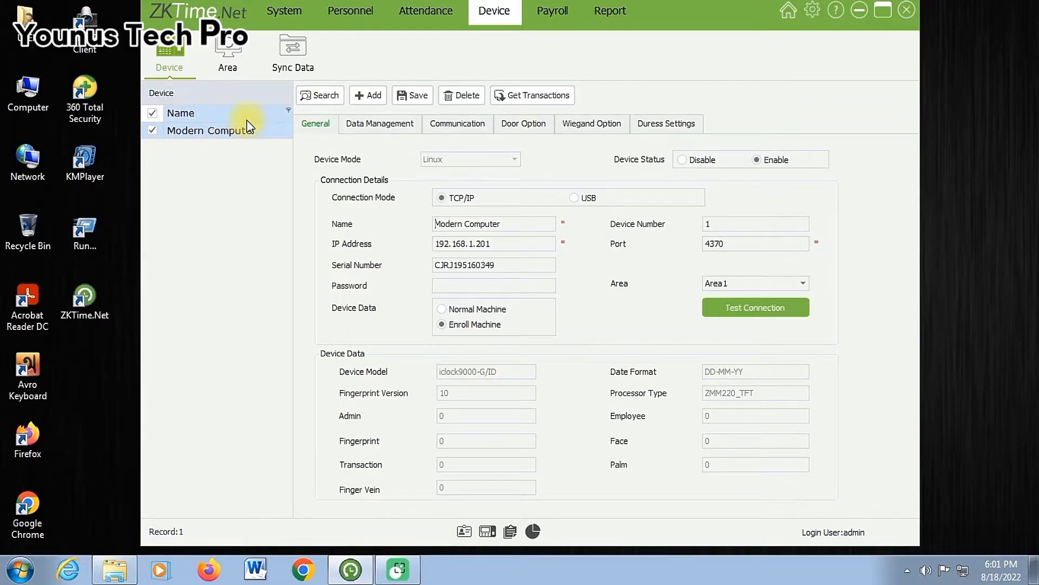
Open the employee records in the Personnel section and dismiss the 360 Total Security notification
left_click(356, 15)
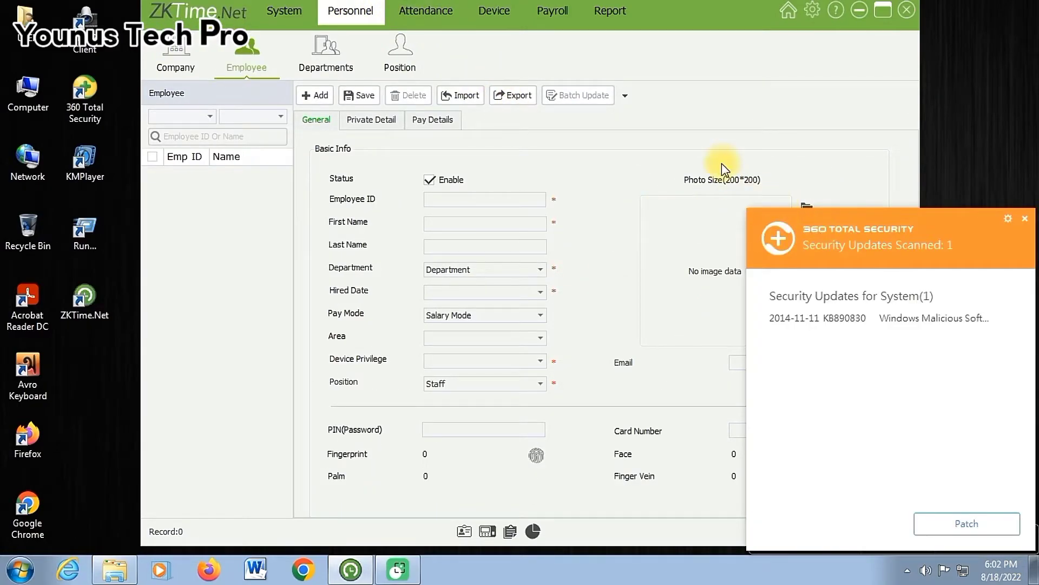
left_click(1025, 218)
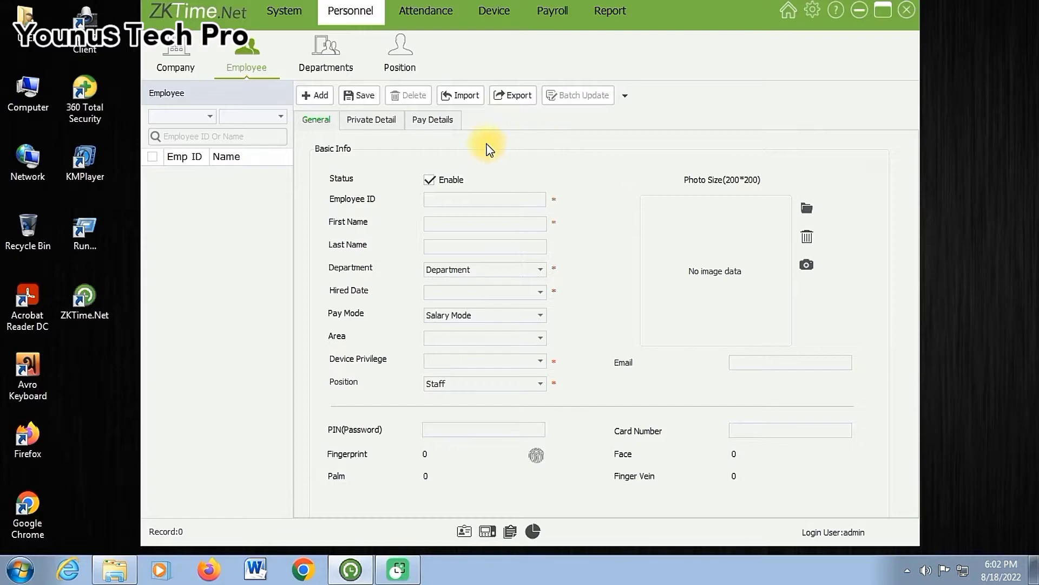
Add a new employee record with the employee's ID, first name and last name filled in, and save it
left_click(319, 98)
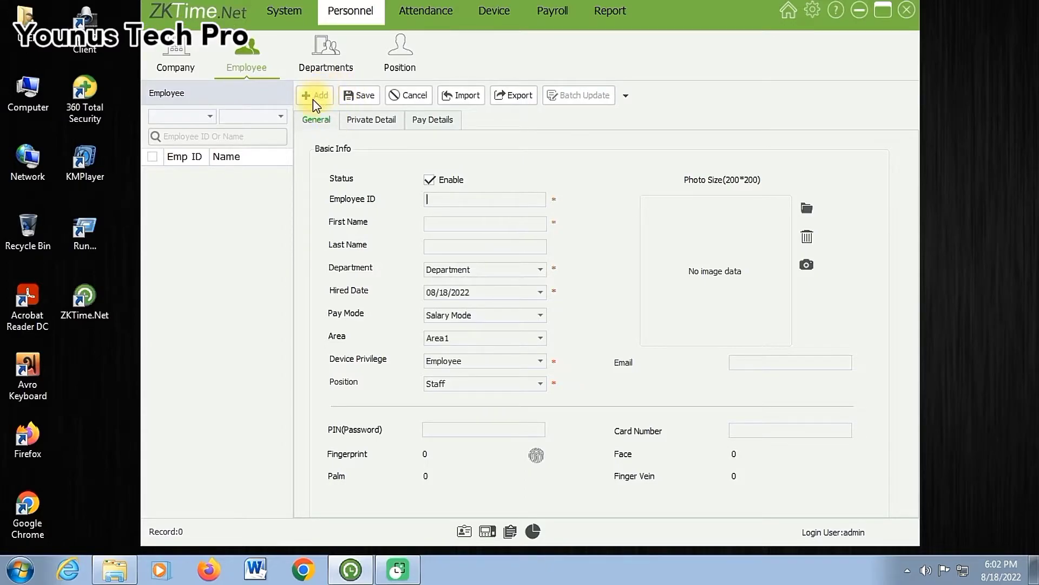
left_click(459, 201)
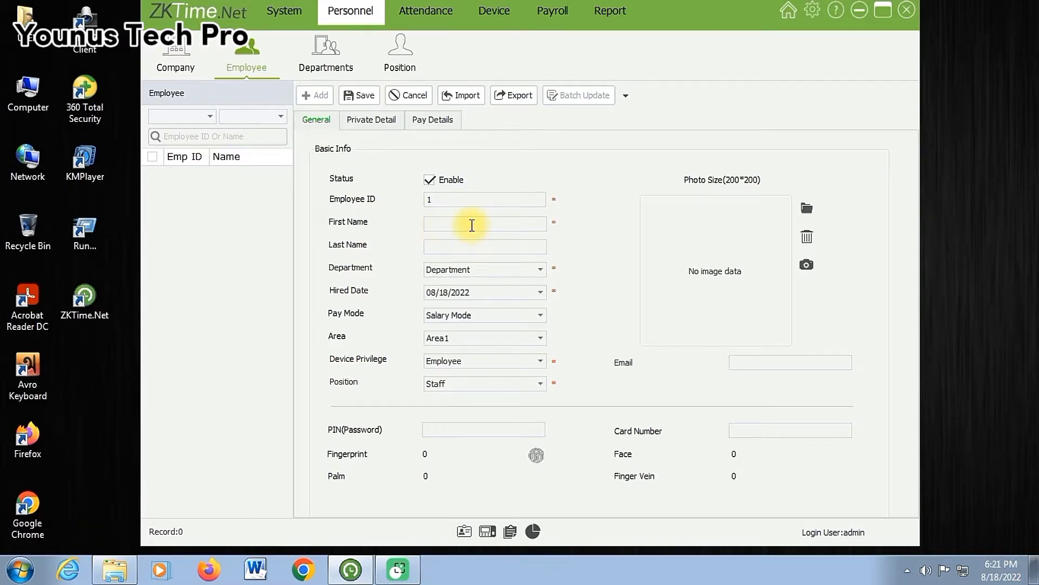
left_click(472, 225)
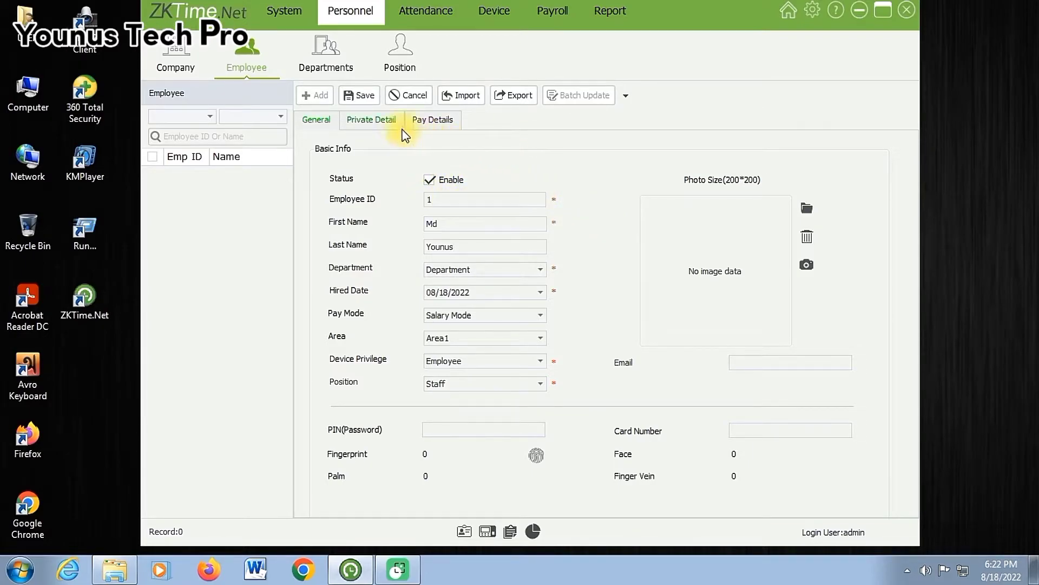
left_click(362, 97)
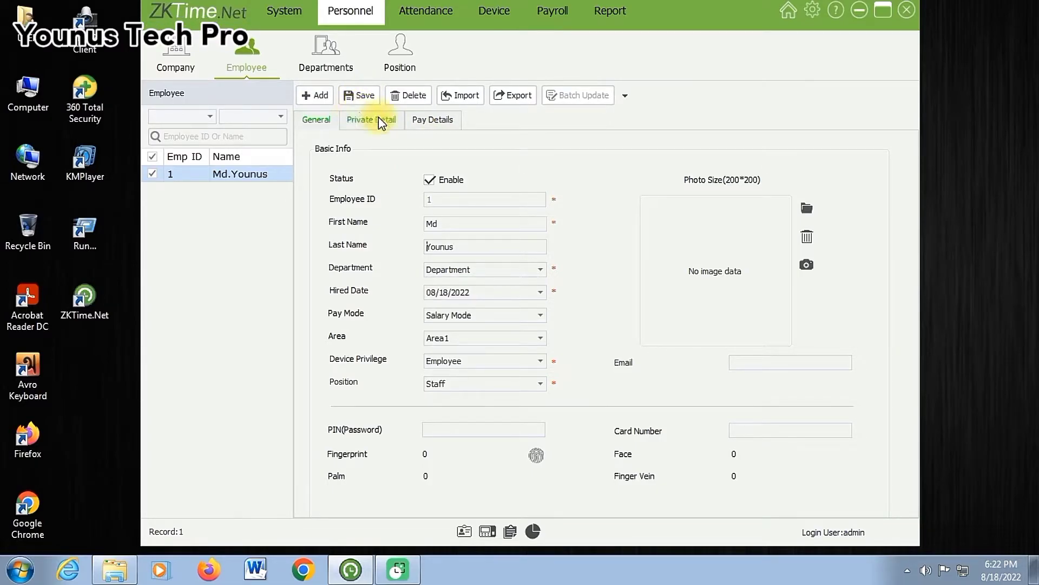
left_click(153, 175)
left_click(153, 174)
left_click(153, 174)
left_click(154, 174)
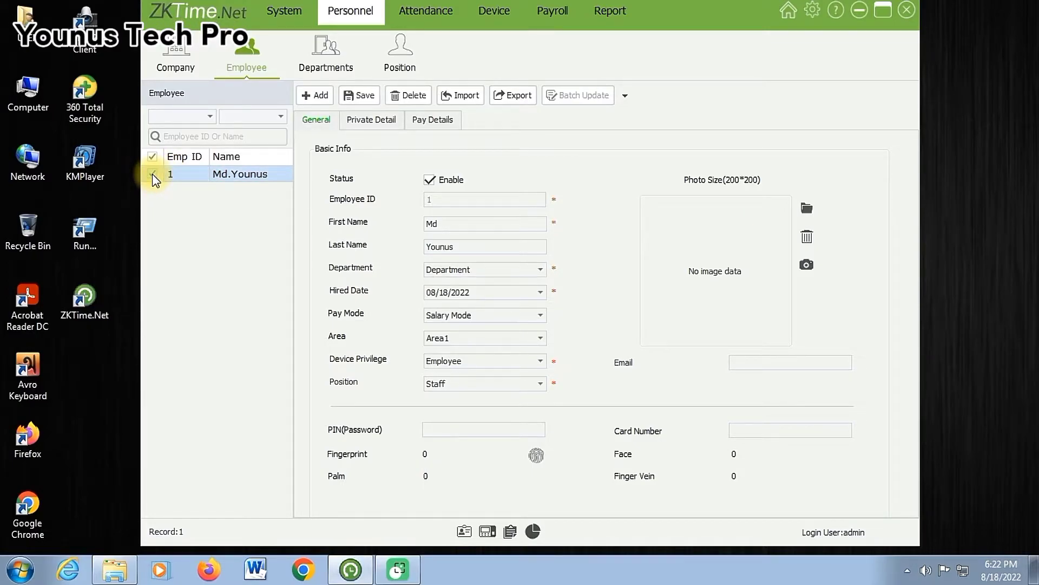
left_click(153, 175)
left_click(152, 175)
Try to enroll finger 5 for the employee through the Modern Computer (192.168.1.201) terminal, and close the enrollment
left_click(536, 456)
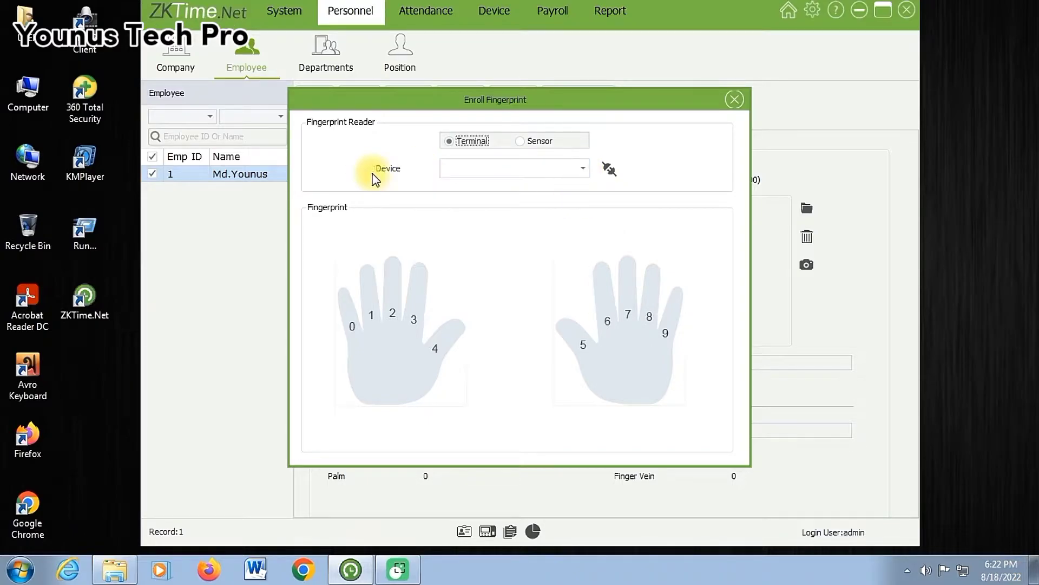
left_click(586, 172)
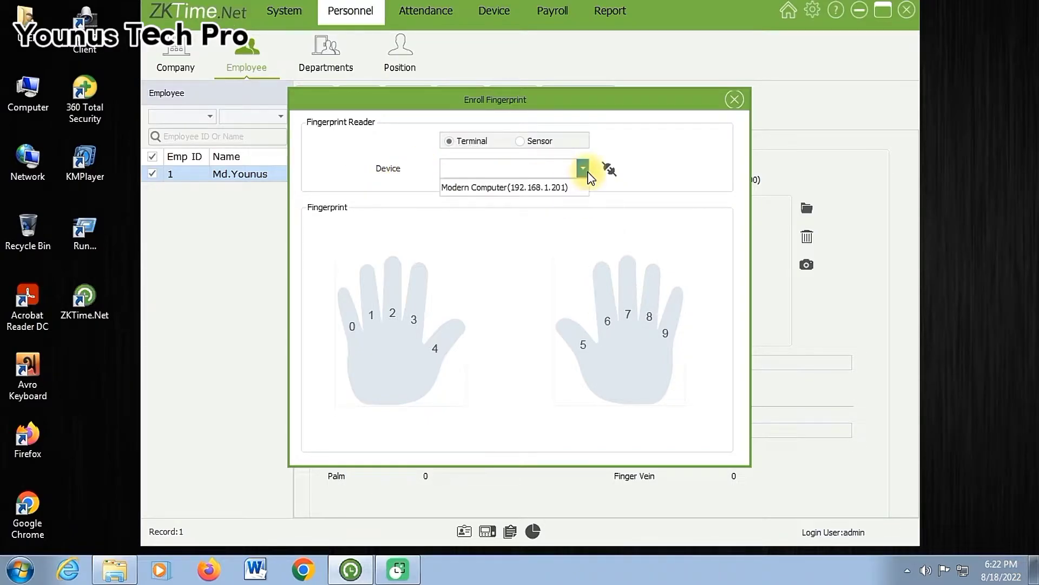
left_click(548, 191)
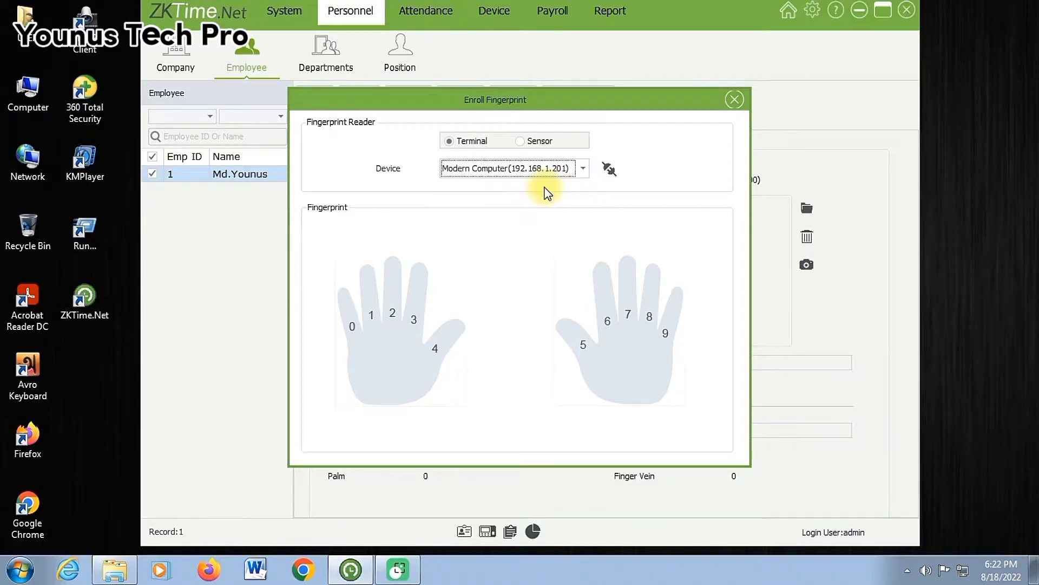
left_click(610, 170)
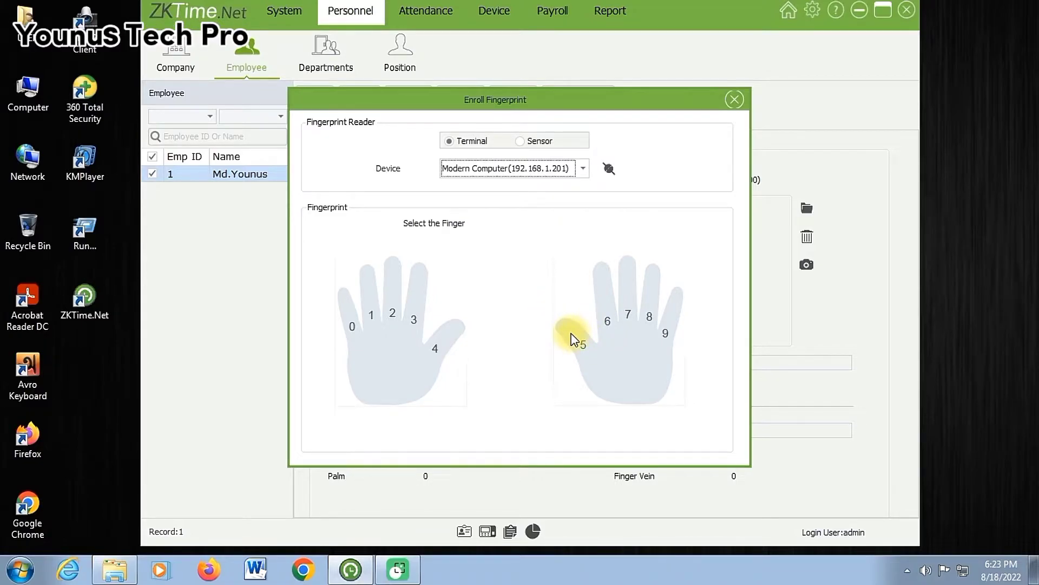
left_click(575, 340)
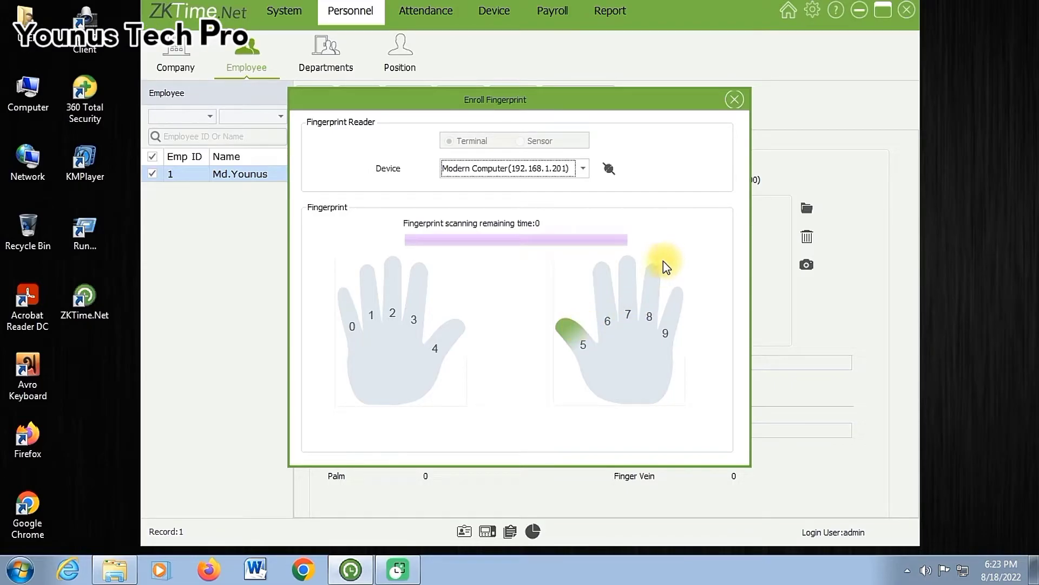
left_click(734, 100)
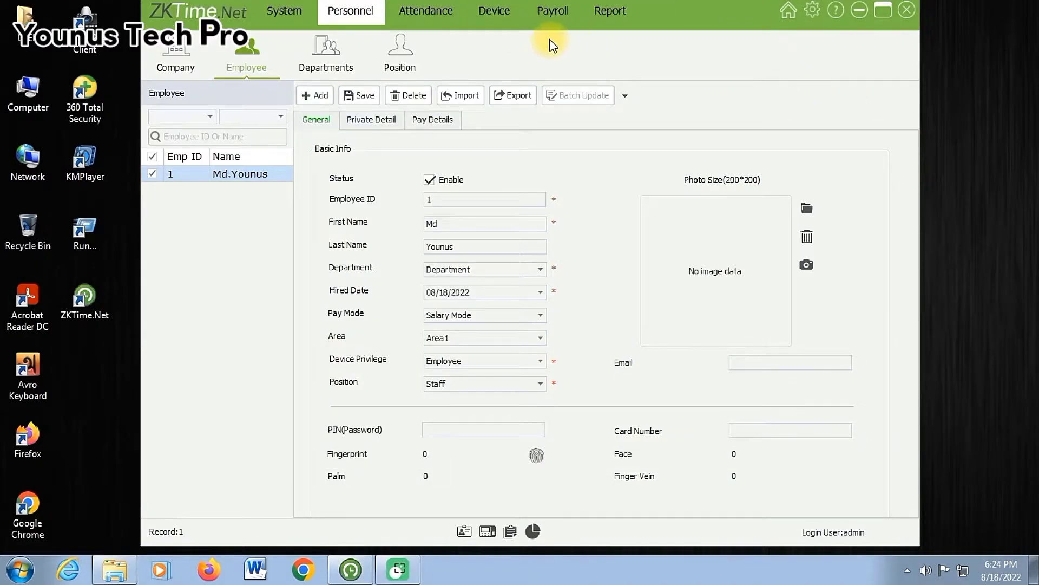
In the Attendance timetables, rename the Default timetable to Office Time
left_click(437, 7)
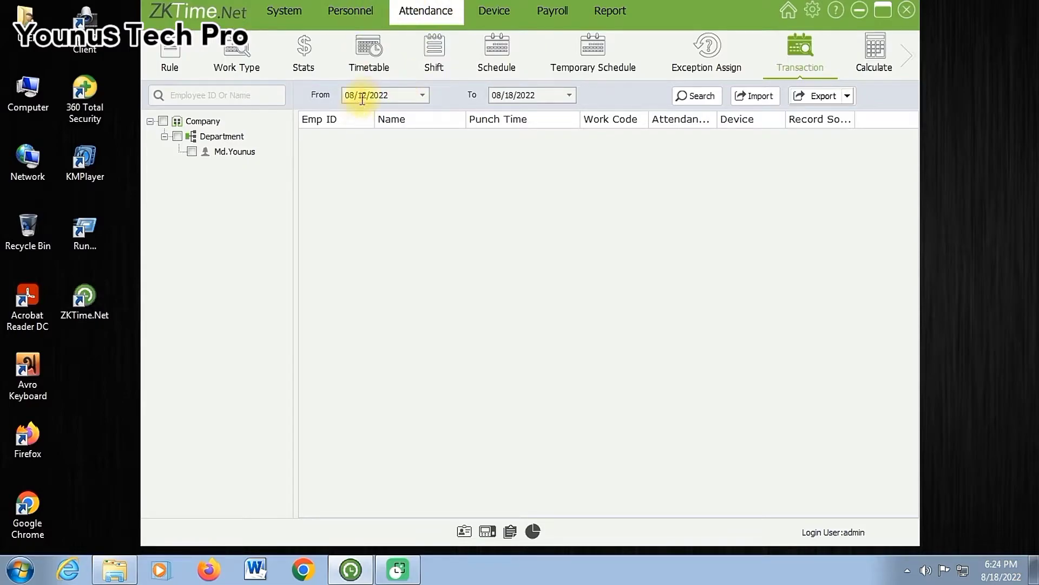
left_click(371, 68)
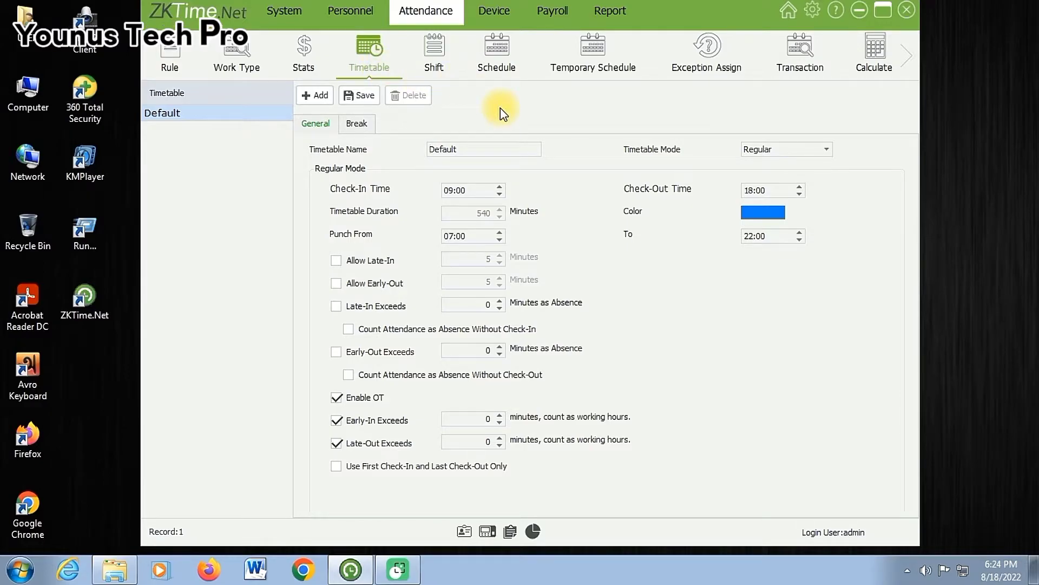
left_click_drag(479, 152, 397, 146)
left_click(487, 151)
left_click_drag(485, 150, 359, 146)
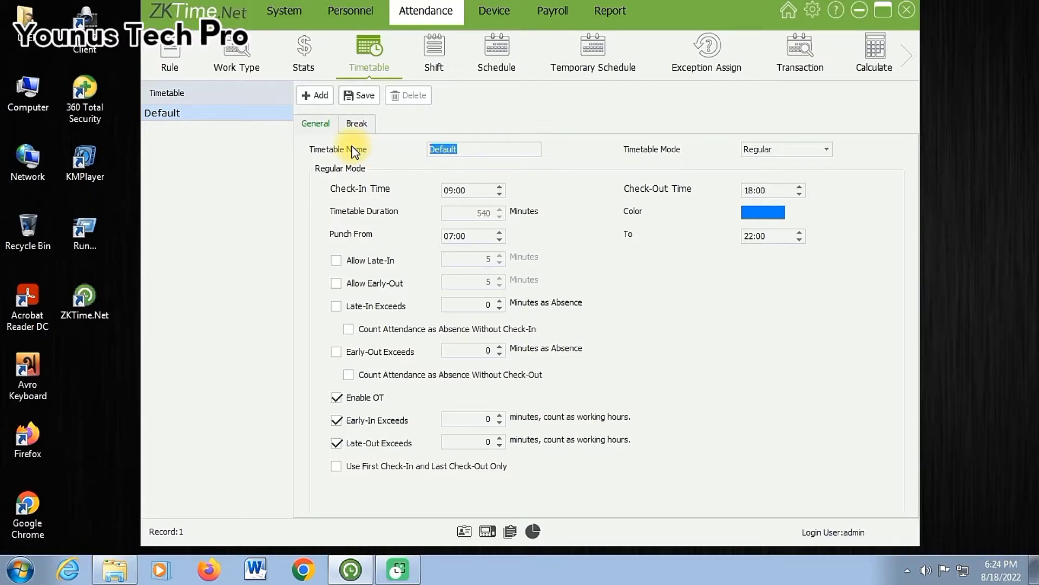
key("BackSpace")
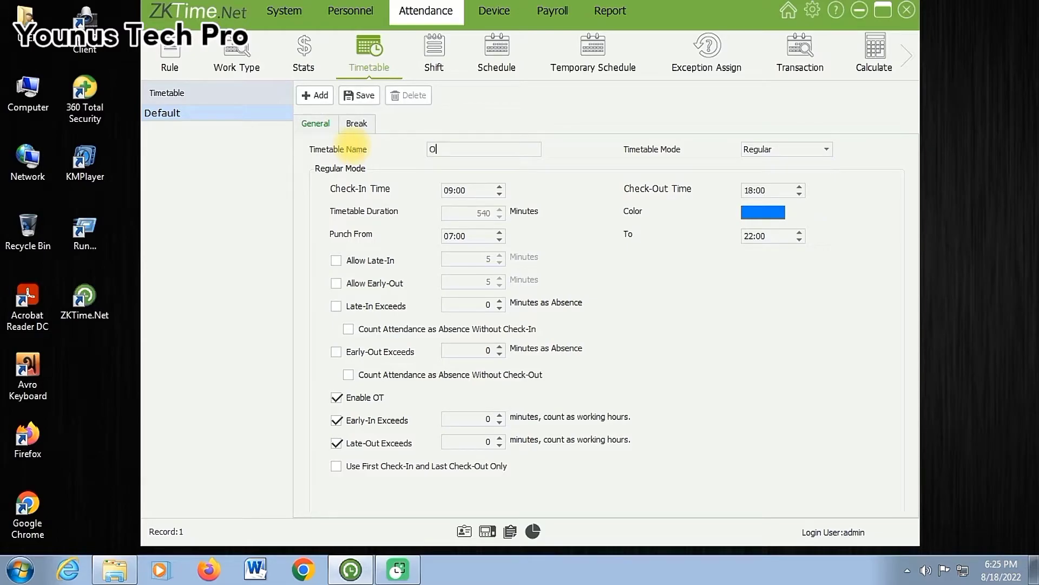
type("Off")
type("ice TimE")
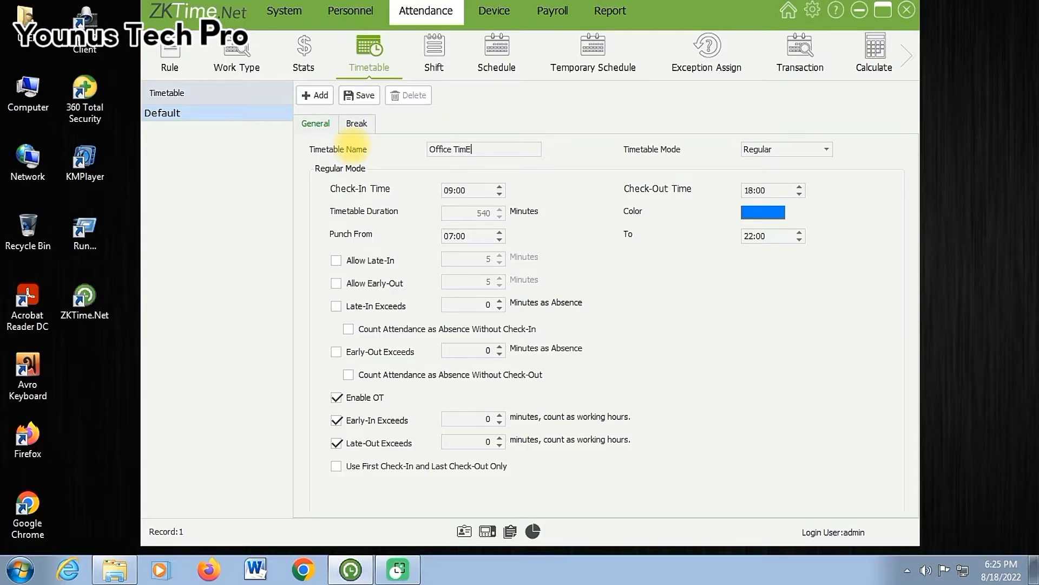
key("BackSpace")
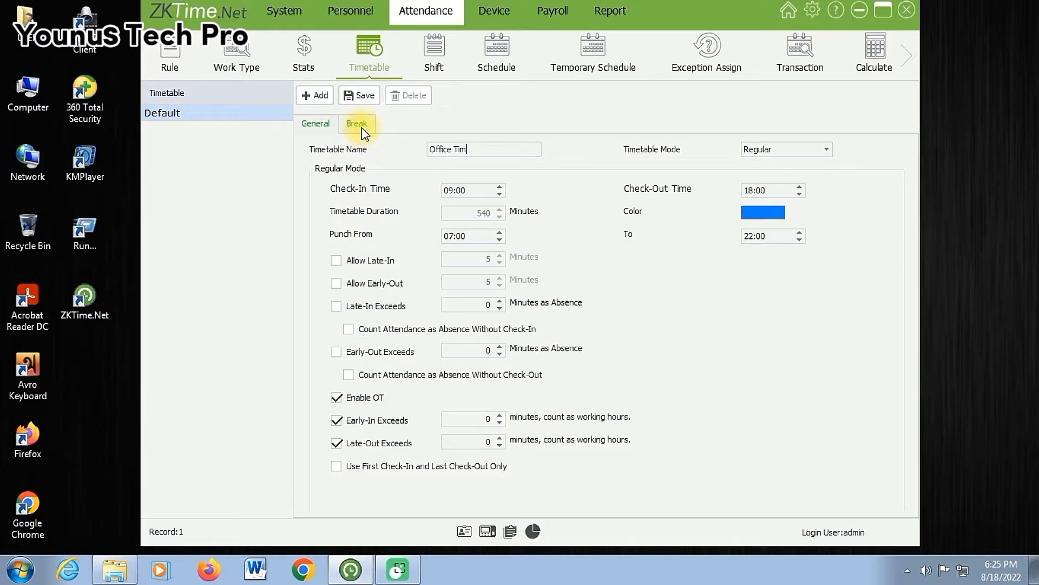
type("e")
Set the Office Time check-in time to 10:00 and check-out time to 17:00, and save the timetable
double_click(451, 193)
left_click(449, 192)
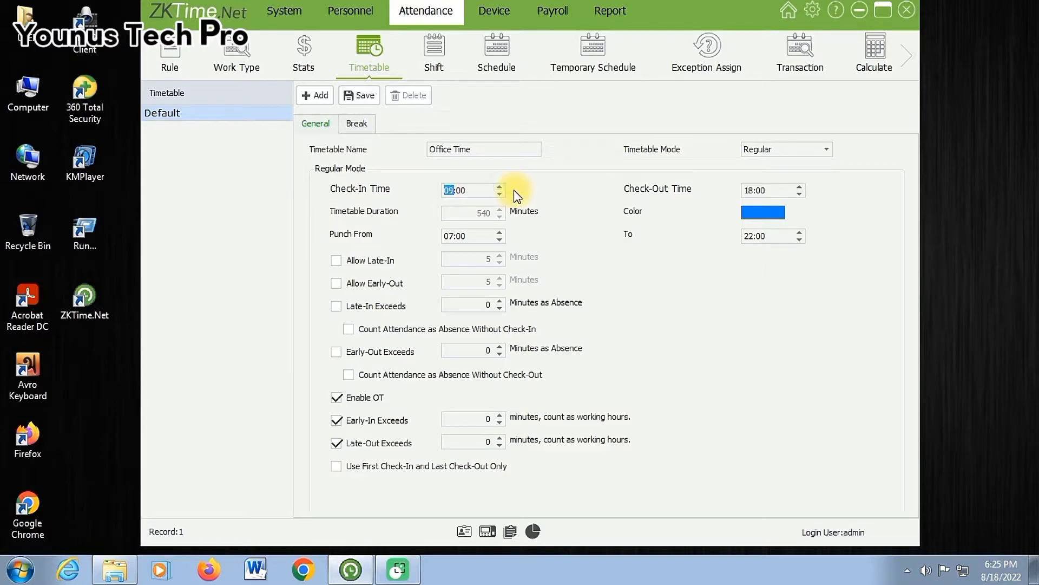
key("Up")
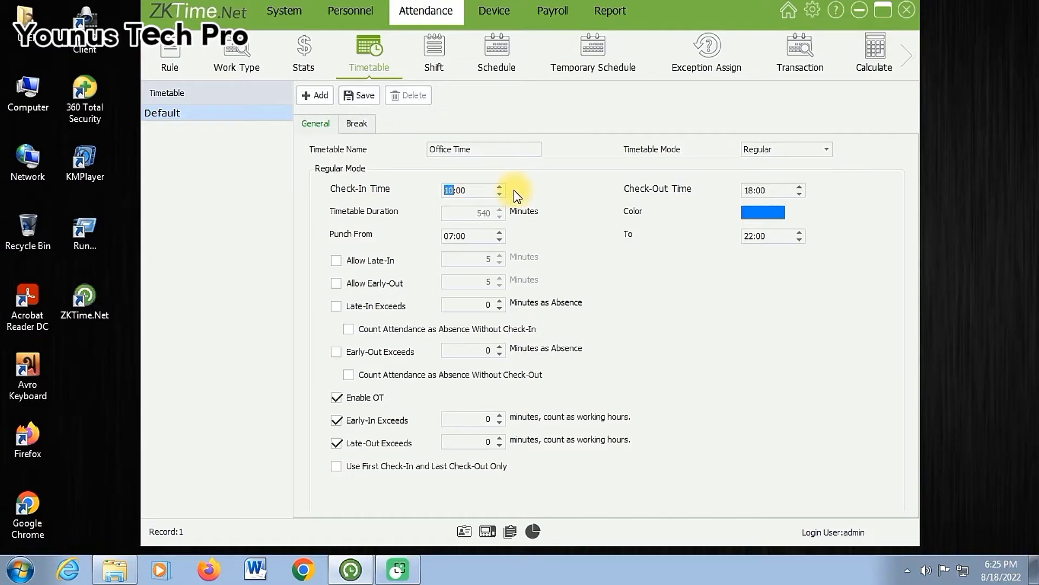
left_click(750, 190)
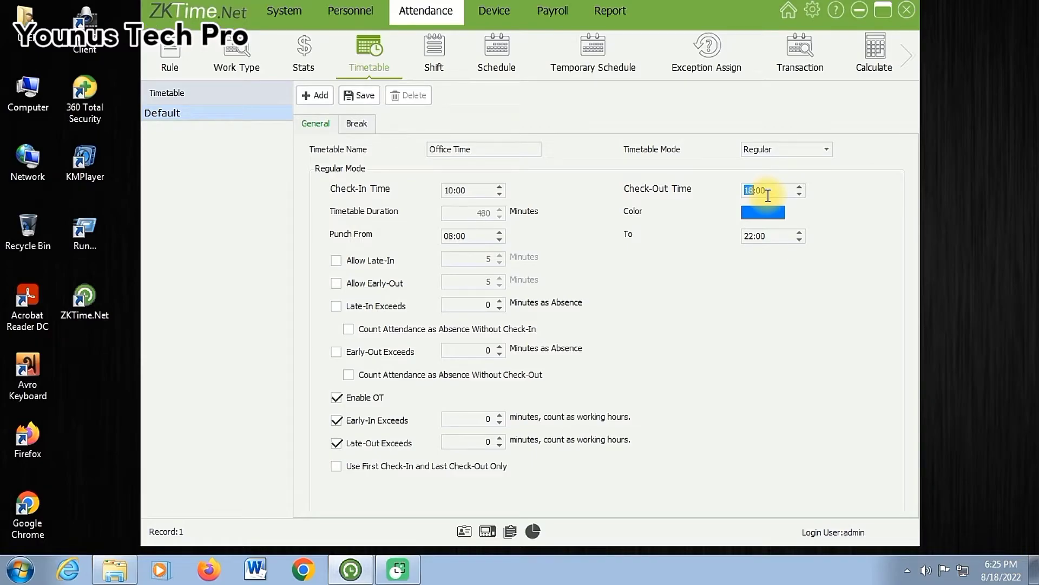
scroll(768, 195, "down", 1)
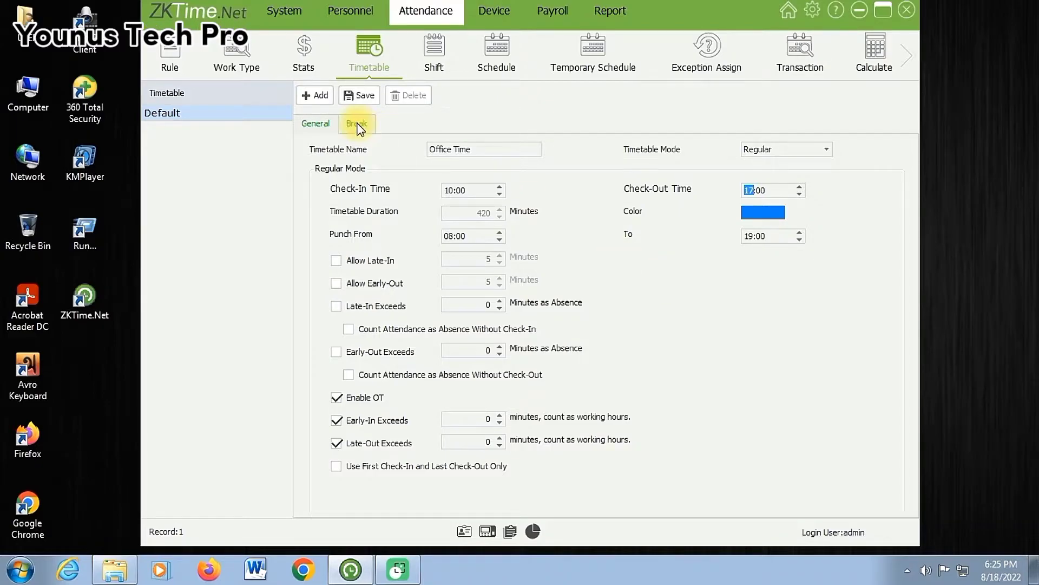
left_click(366, 97)
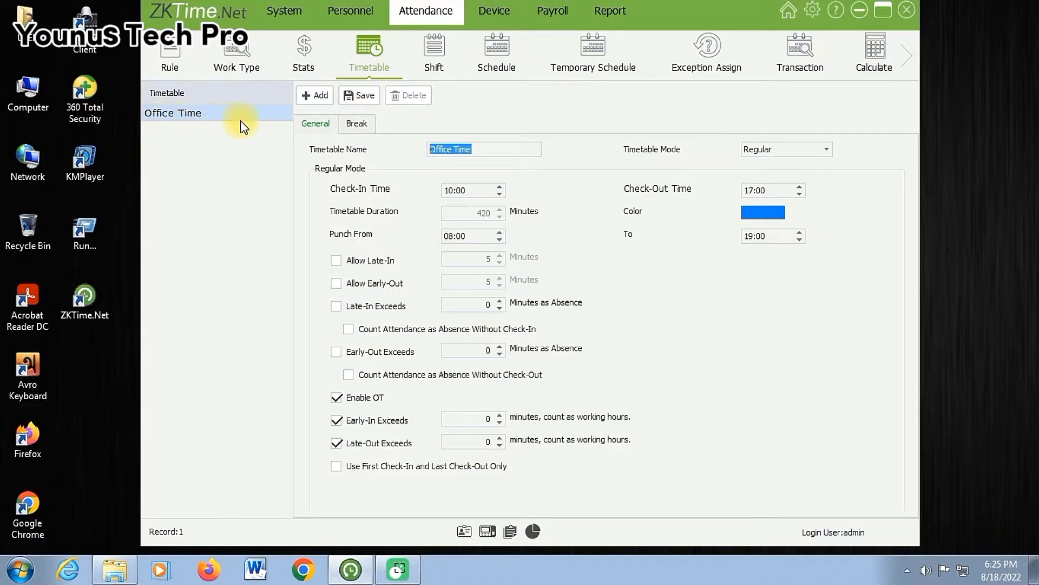
Create a new attendance shift named Normal
left_click(441, 57)
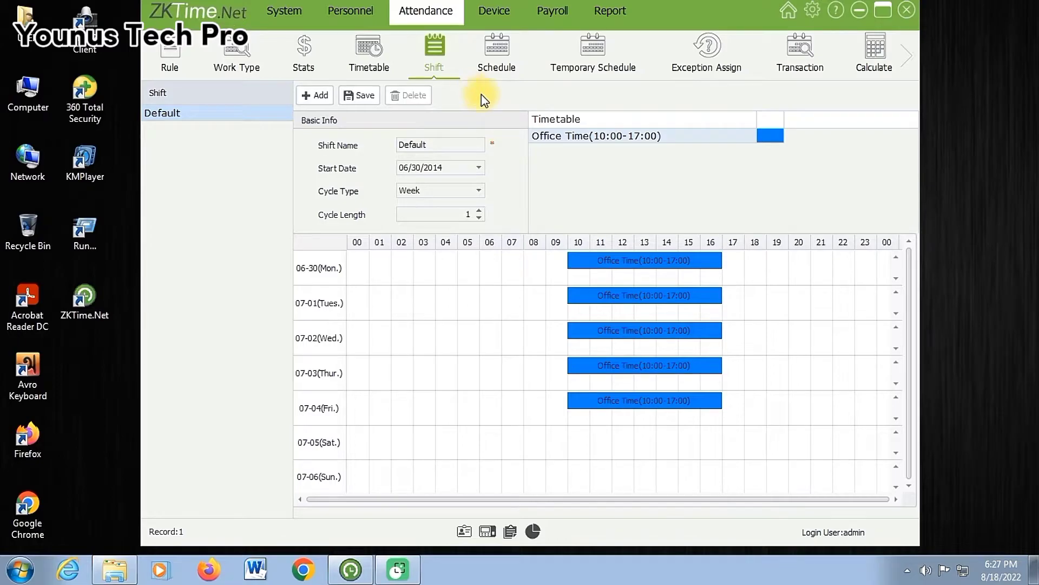
left_click(320, 97)
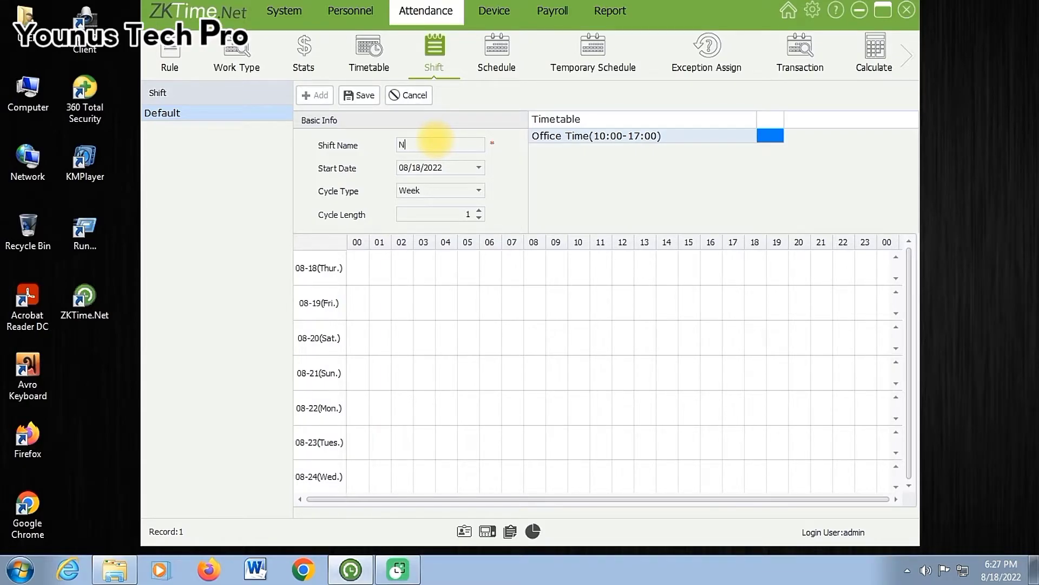
type("Normal")
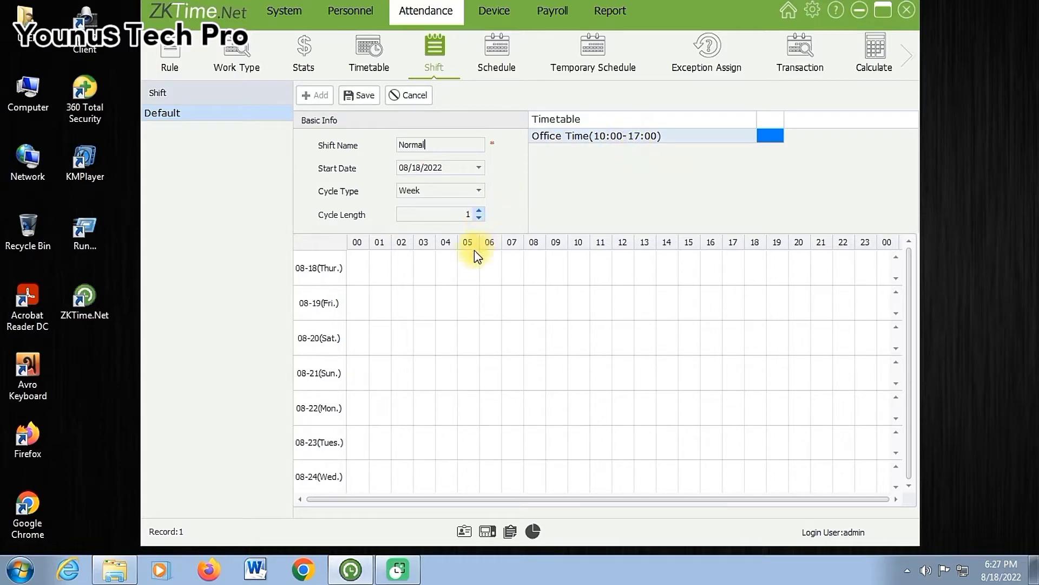
Assign the Office Time timetable to Thursday and Saturday through Wednesday in the Normal shift, and save the shift
left_click_drag(628, 134, 547, 281)
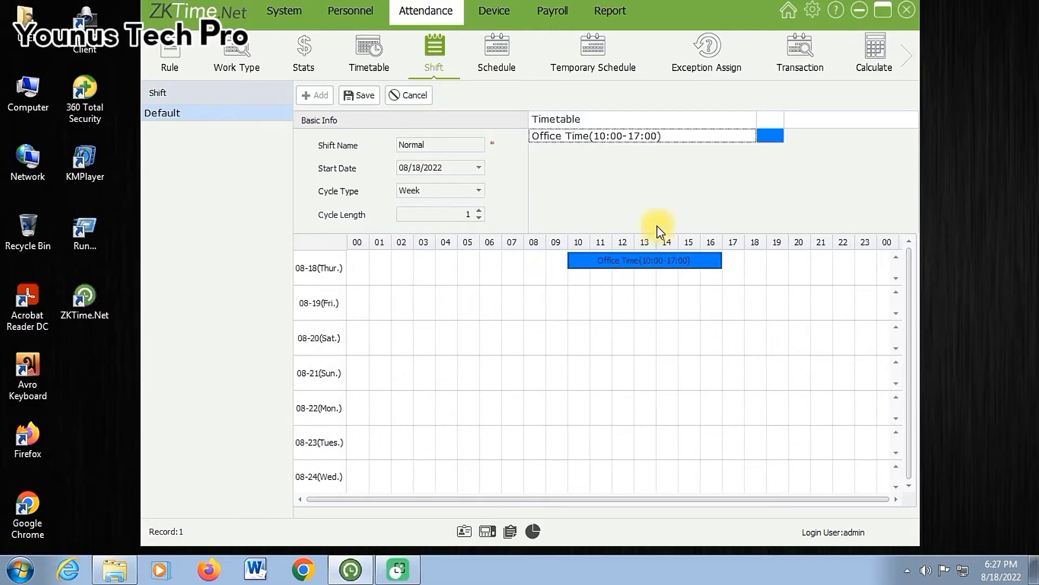
left_click_drag(651, 138, 551, 343)
left_click_drag(686, 139, 599, 378)
left_click_drag(687, 139, 598, 413)
left_click_drag(691, 140, 592, 439)
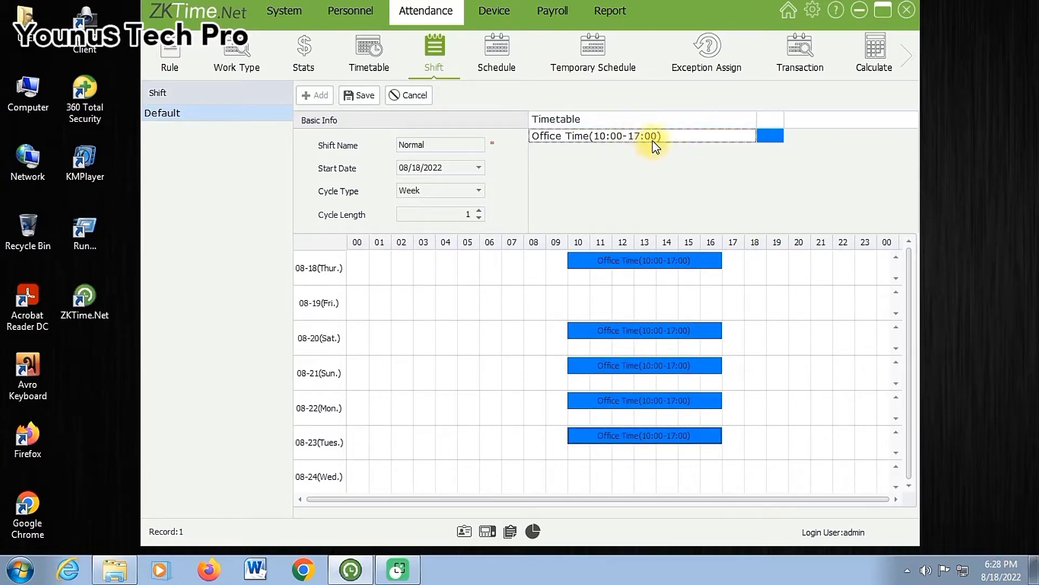
left_click_drag(653, 136, 588, 474)
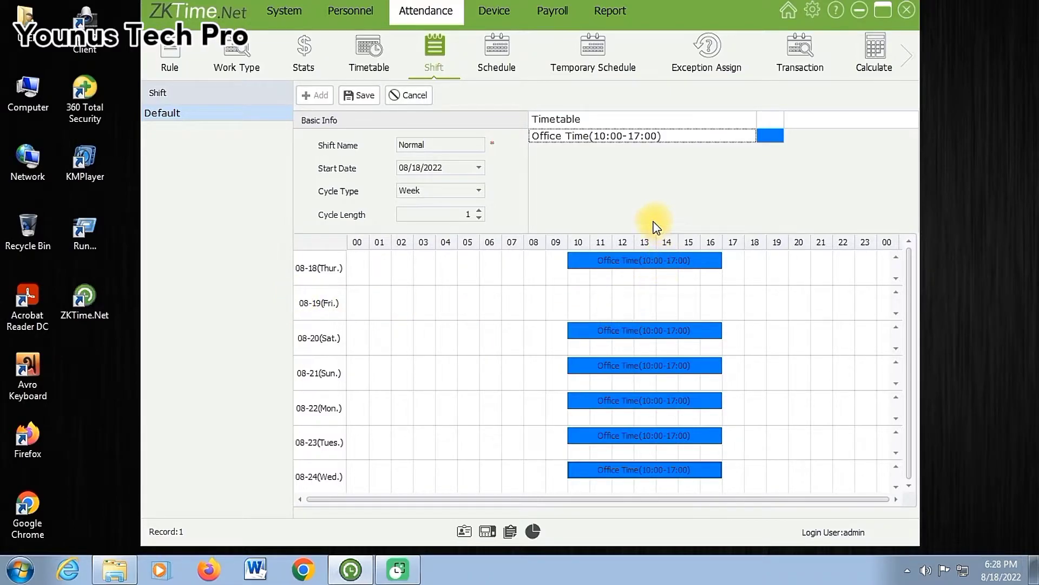
left_click(365, 98)
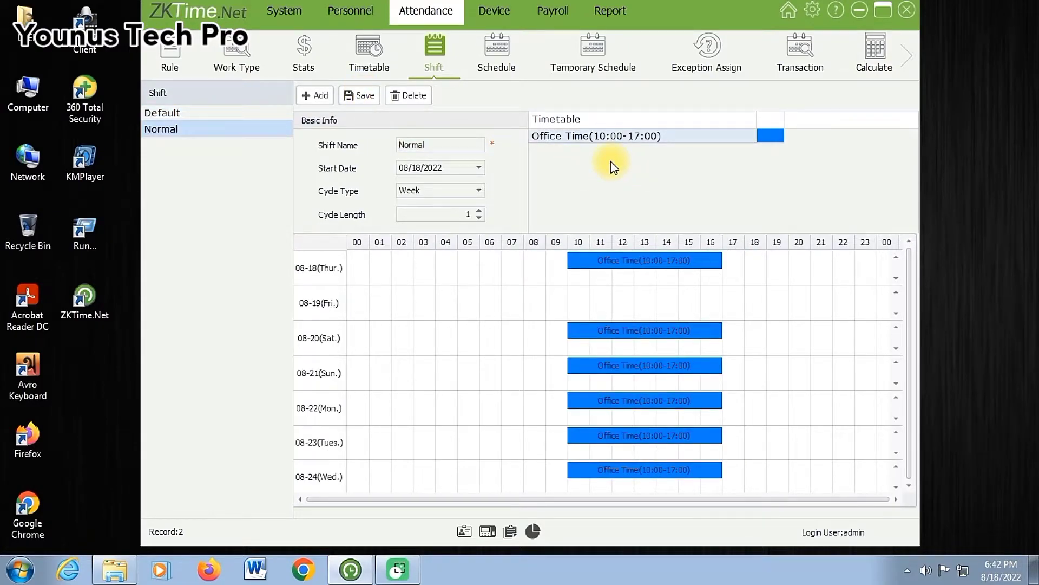
In the attendance schedule, choose the Normal shift and set its end date to 8/18/2023
left_click(495, 53)
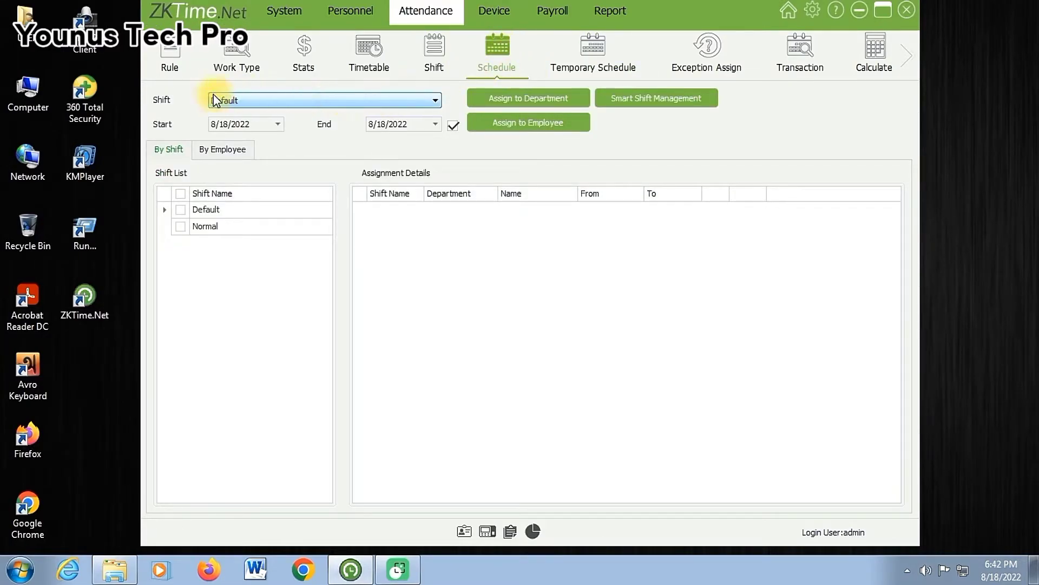
left_click(301, 103)
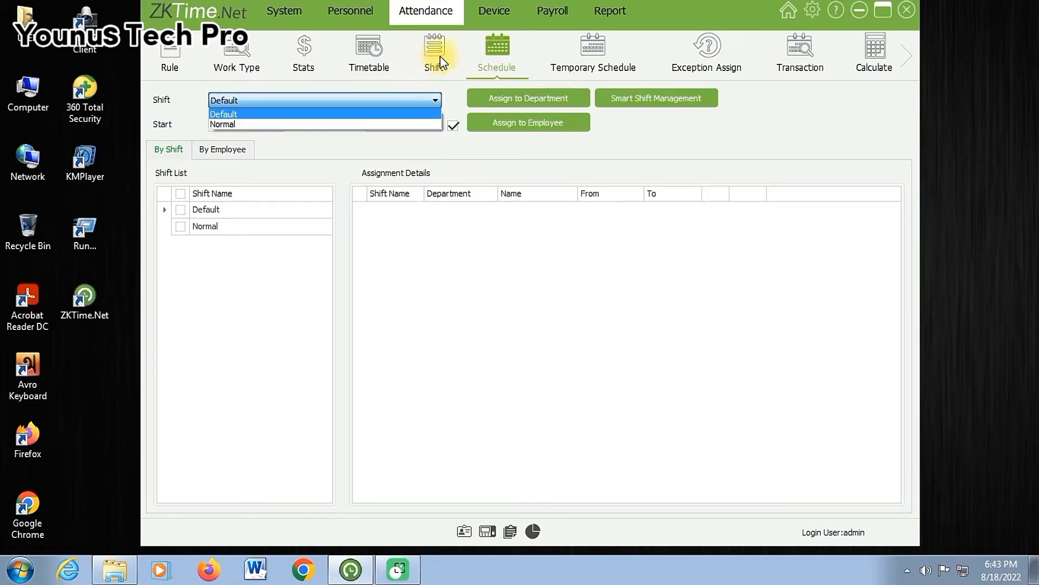
left_click(242, 127)
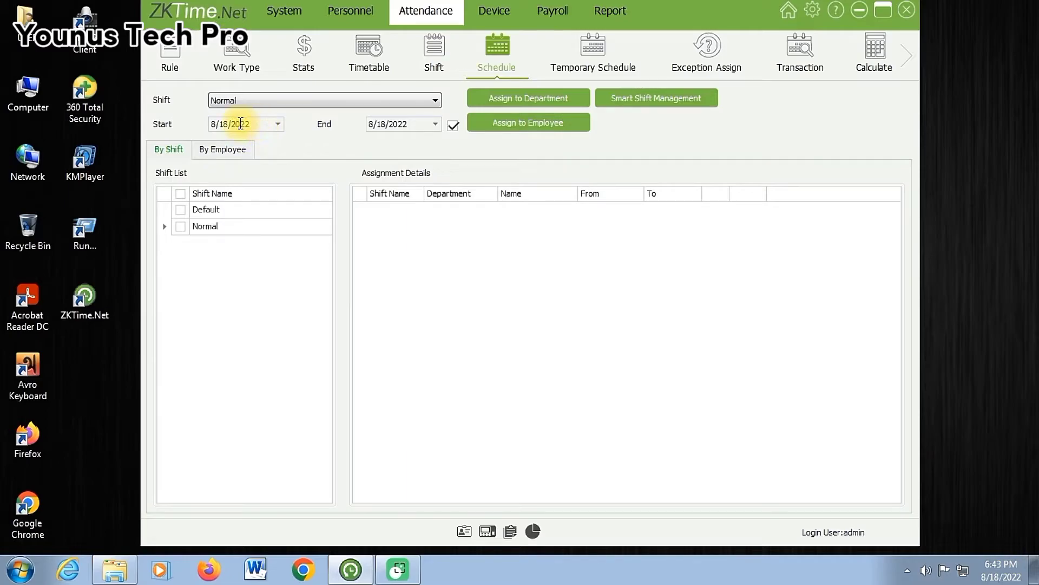
left_click(437, 124)
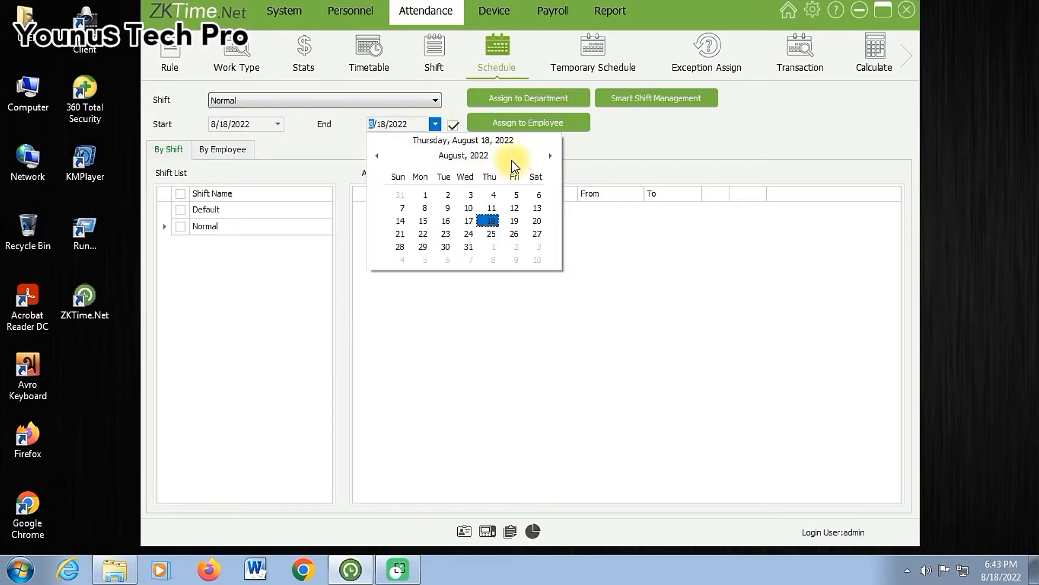
left_click(475, 155)
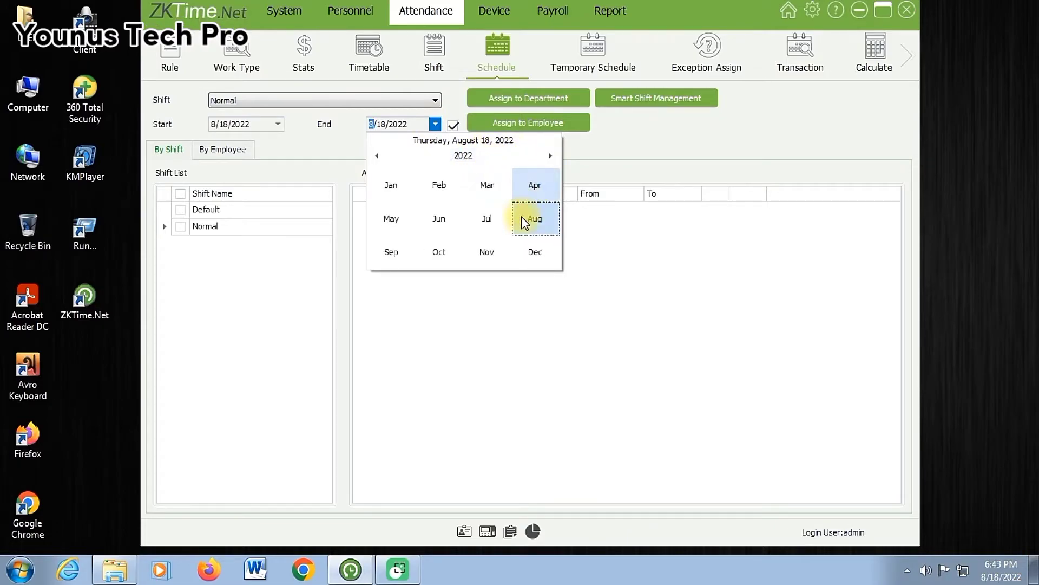
left_click(458, 157)
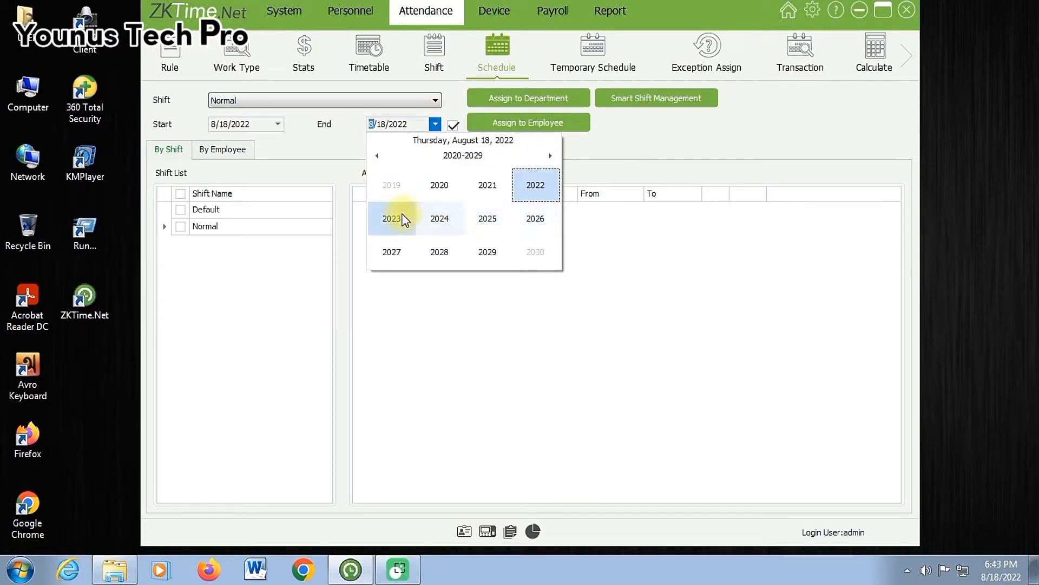
left_click(404, 218)
left_click(529, 220)
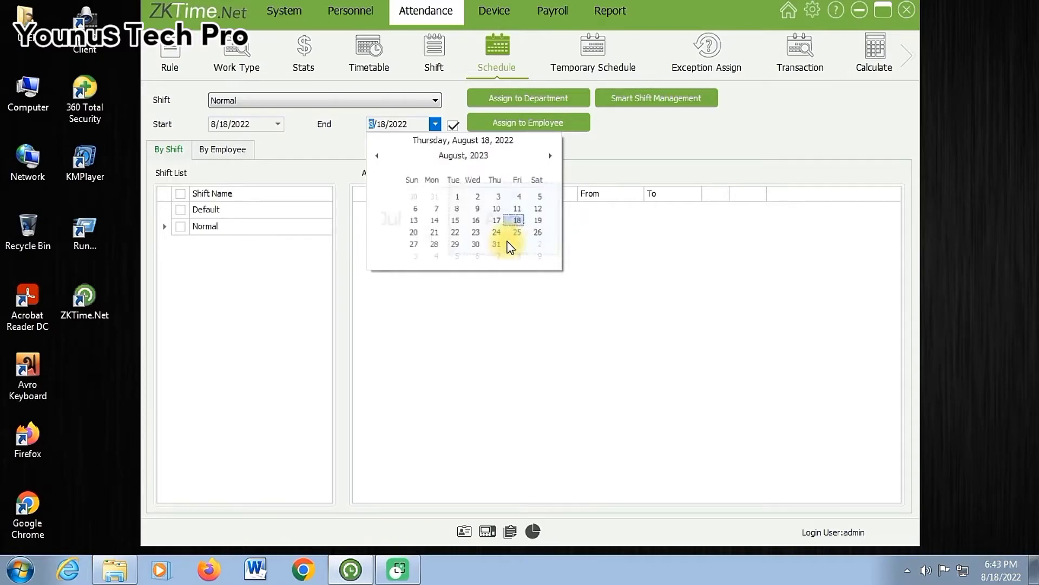
left_click(514, 221)
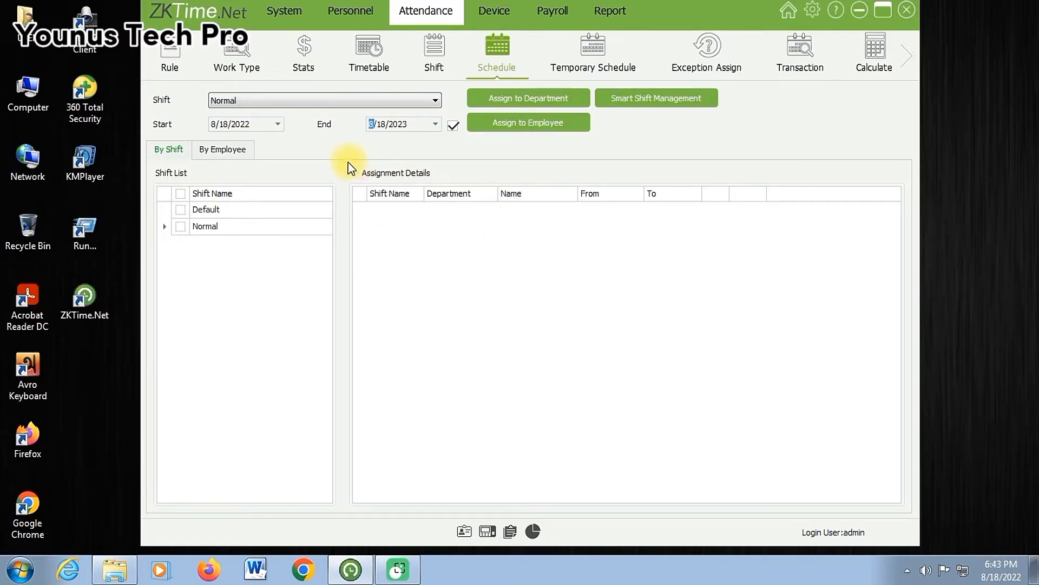
Assign the scheduled Normal shift to all employees of the company
left_click(232, 153)
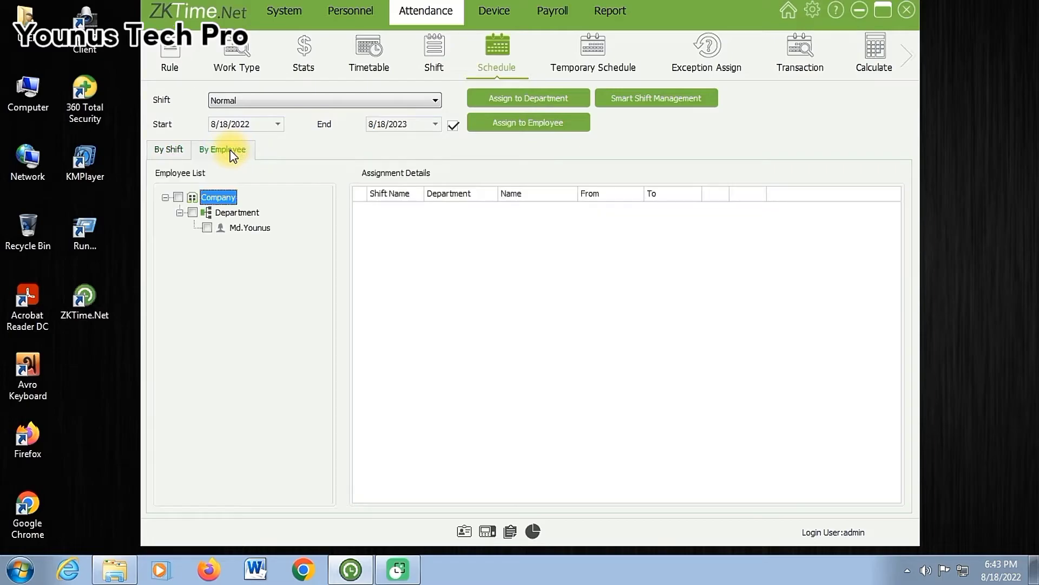
left_click(178, 197)
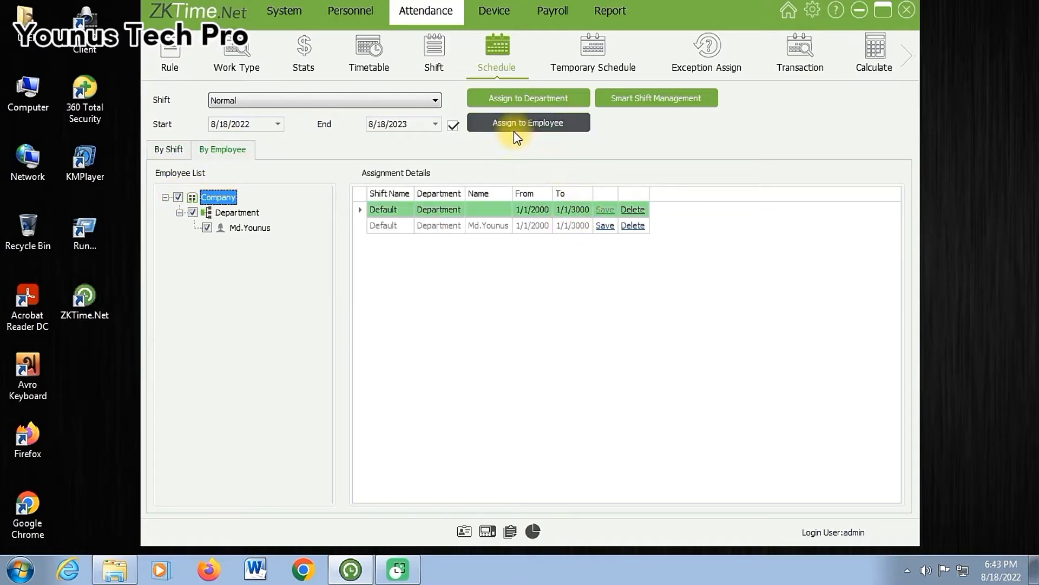
left_click(547, 128)
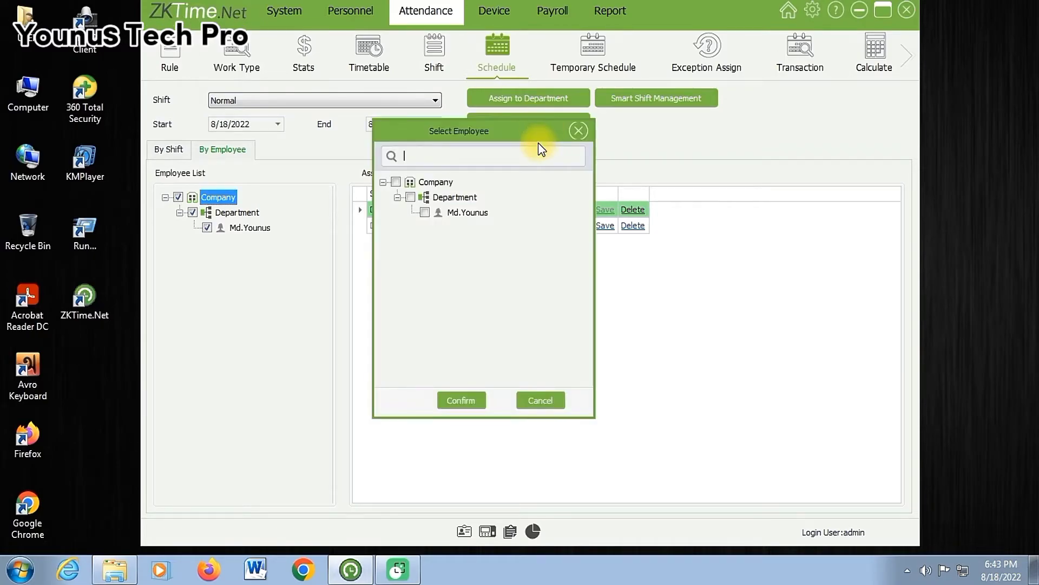
left_click(397, 182)
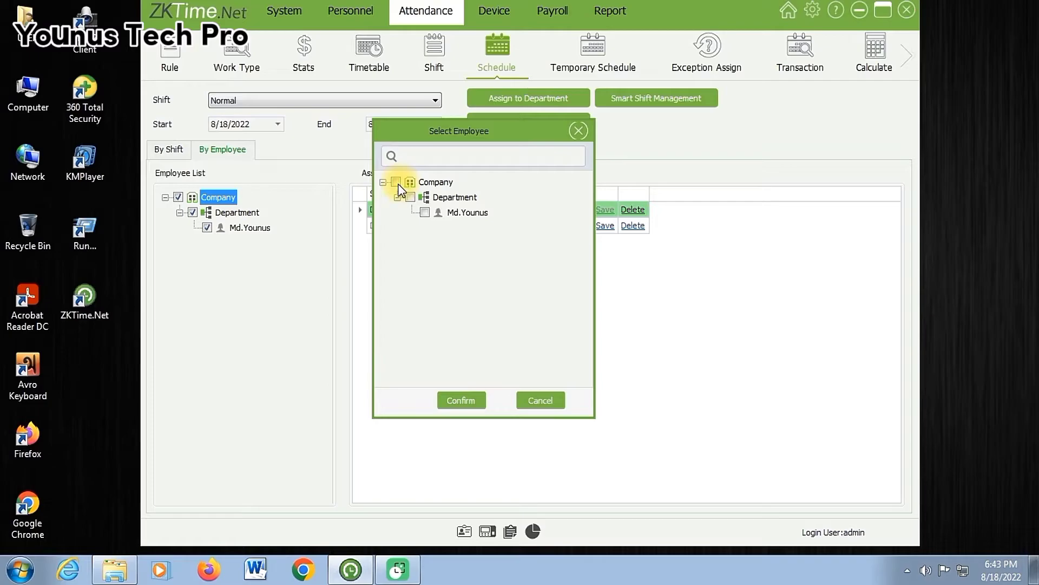
left_click(460, 400)
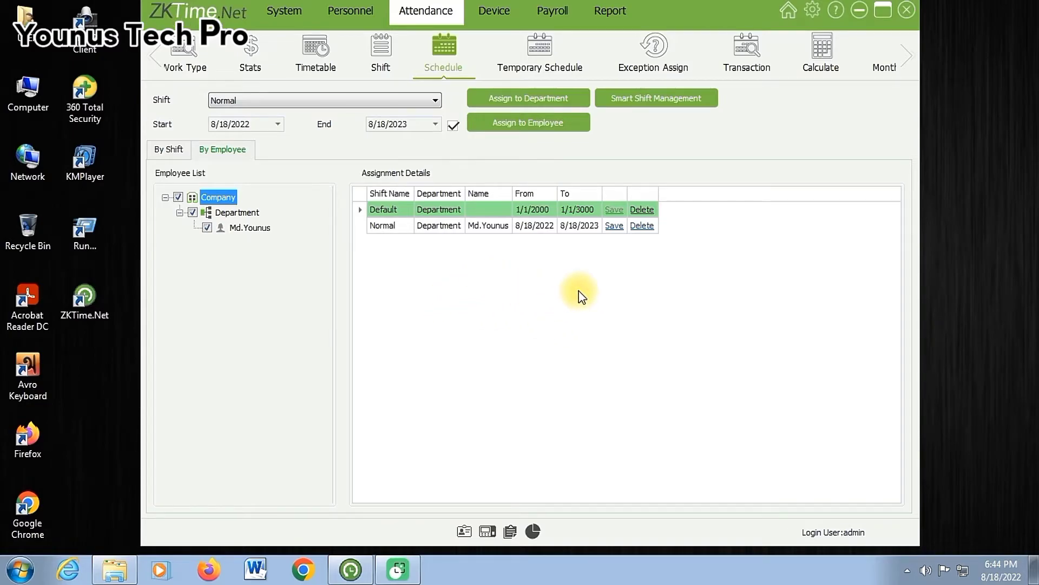
Sync employee information and fingerprint templates with the Modern Computer device in Area1, with High-Rate Mode turned off
left_click(486, 10)
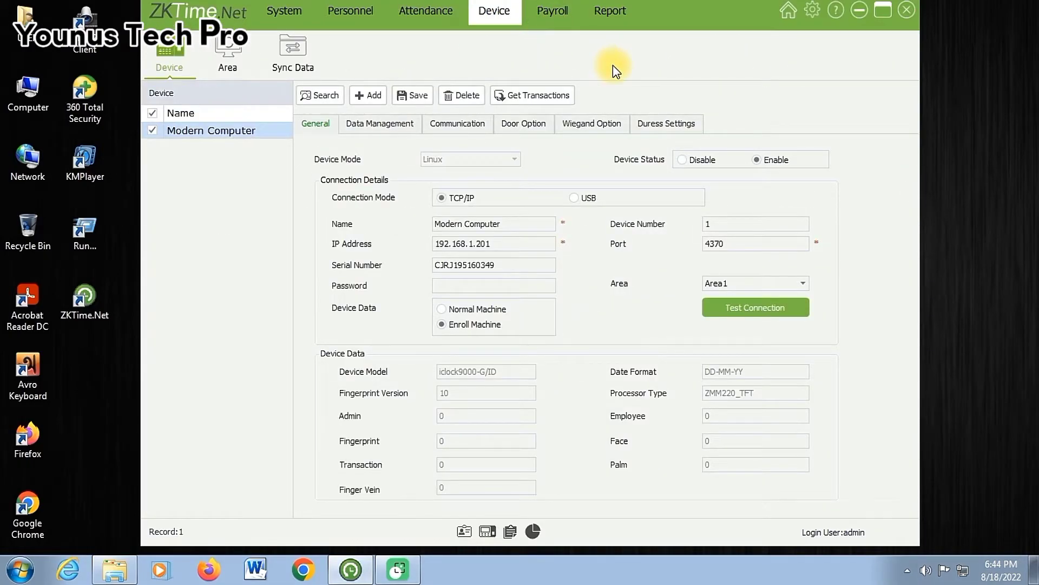
mouse_move(708, 21)
left_mouse_down()
mouse_move(737, 15)
mouse_move(705, 34)
left_mouse_up()
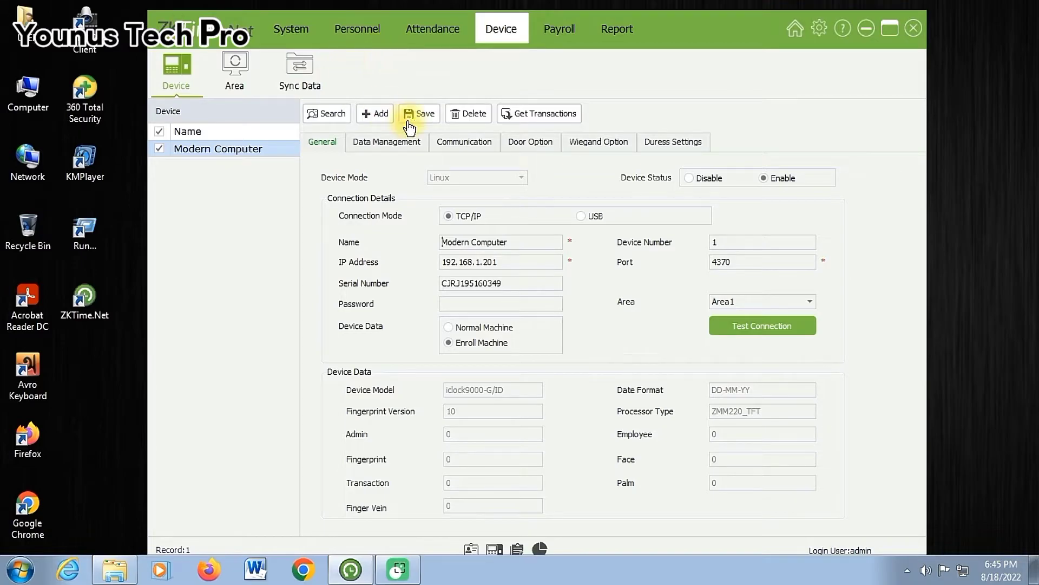
left_click(308, 71)
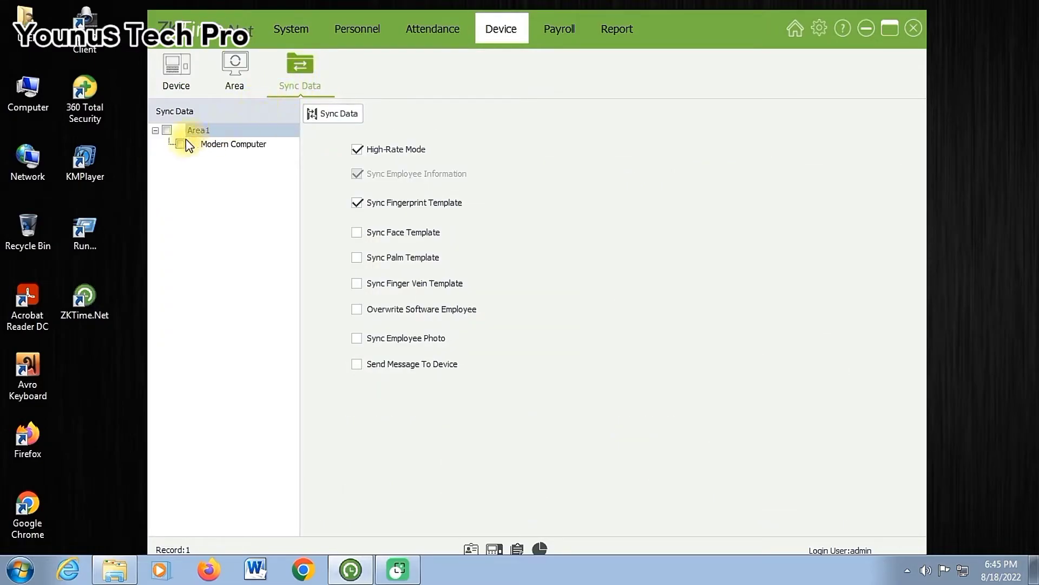
left_click(167, 130)
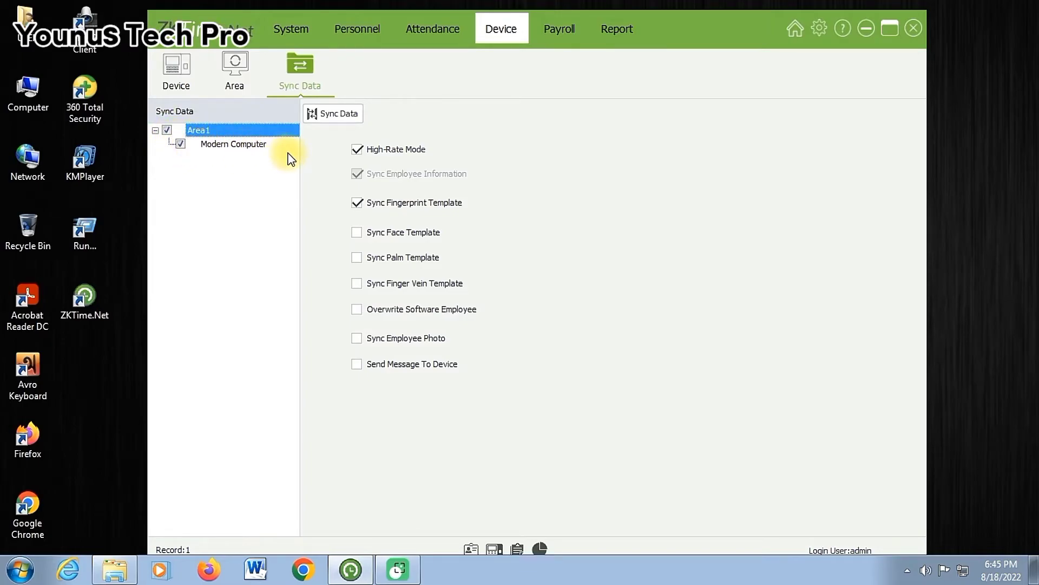
left_click(358, 151)
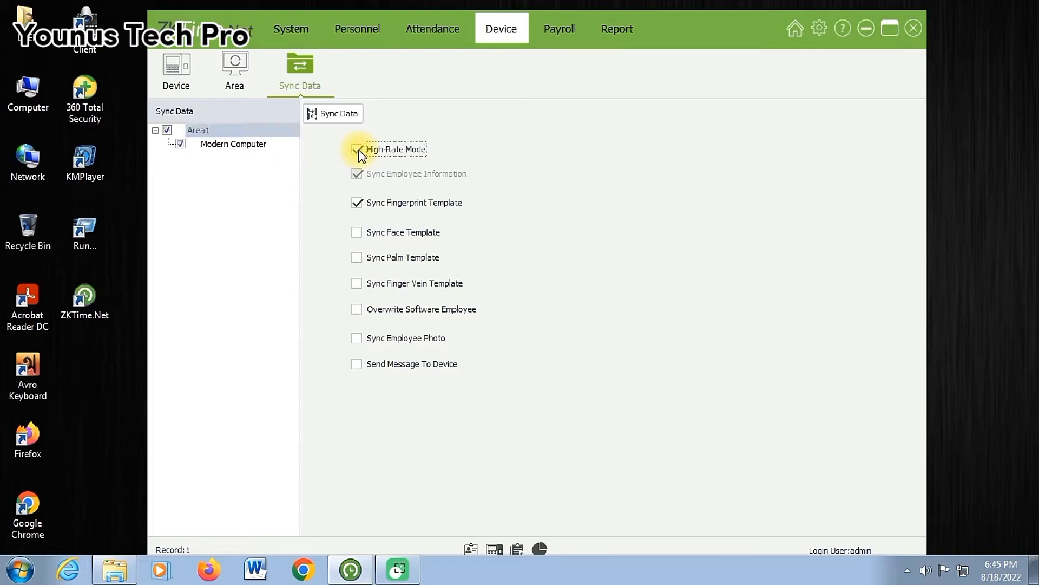
left_click(358, 151)
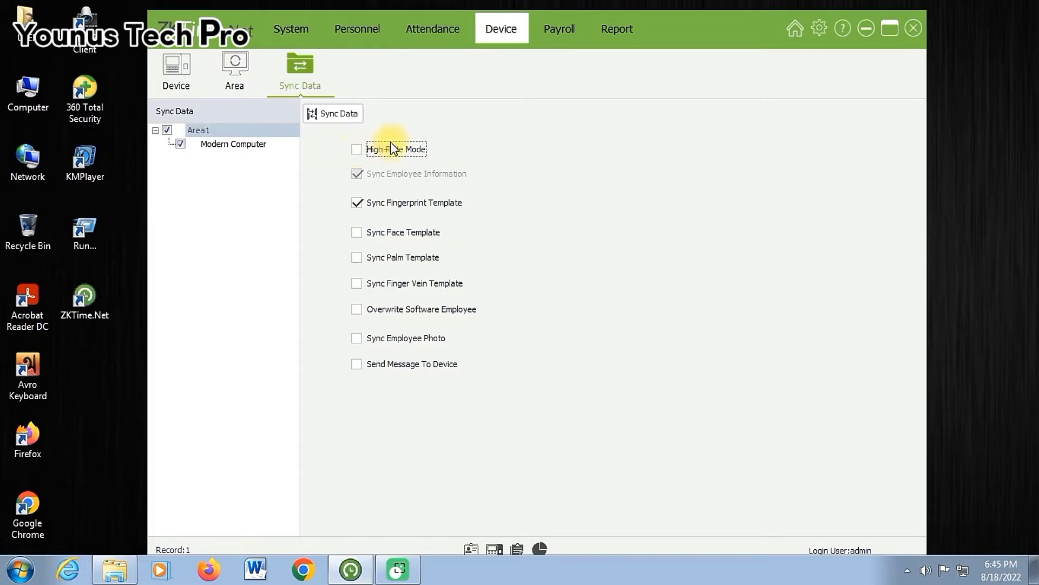
left_click(338, 116)
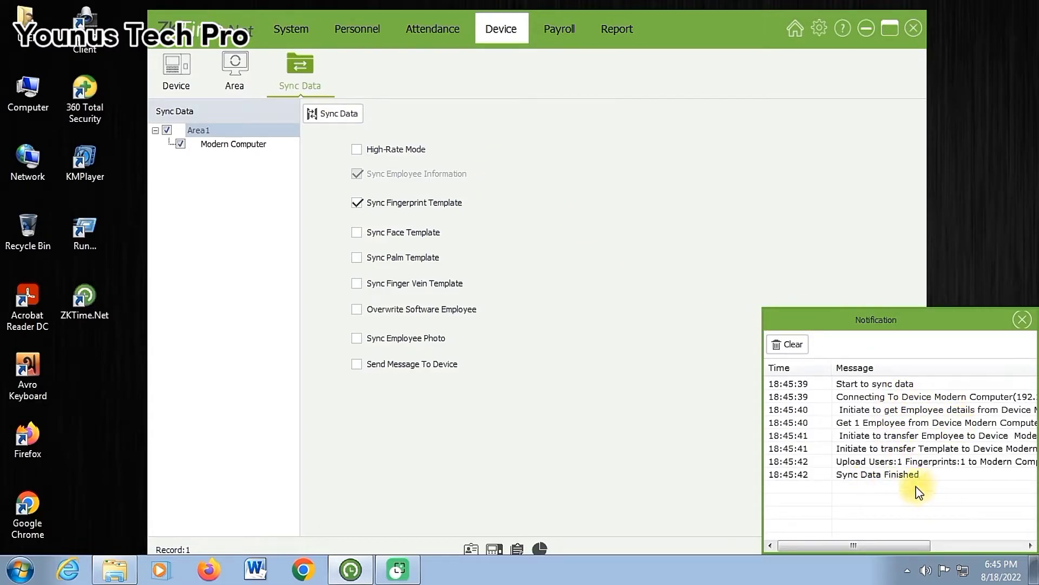
left_click(1022, 320)
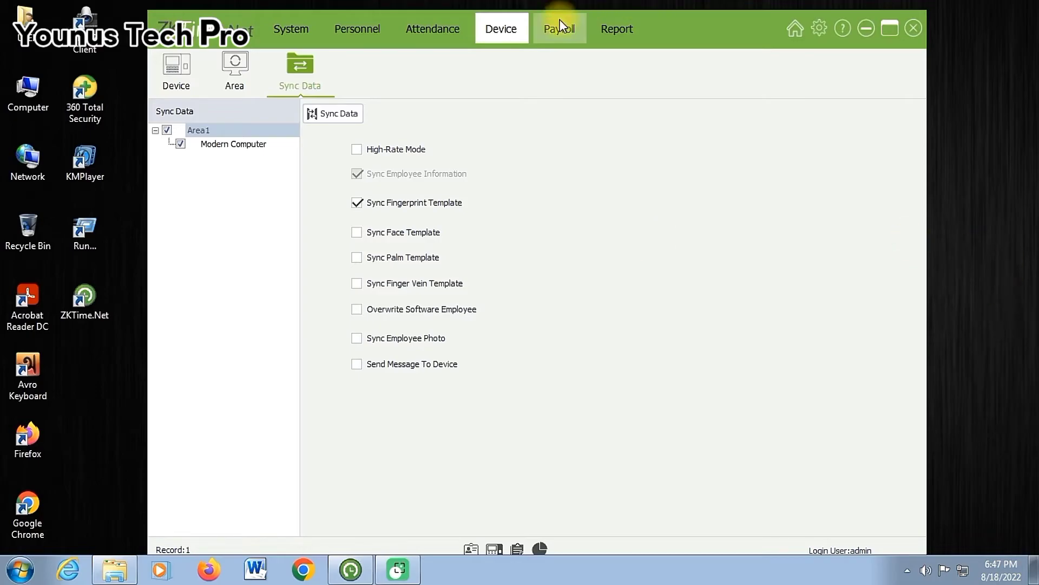
right_click(970, 95)
left_click(969, 138)
right_click(941, 77)
left_click(926, 112)
left_click(538, 57)
left_click(414, 28)
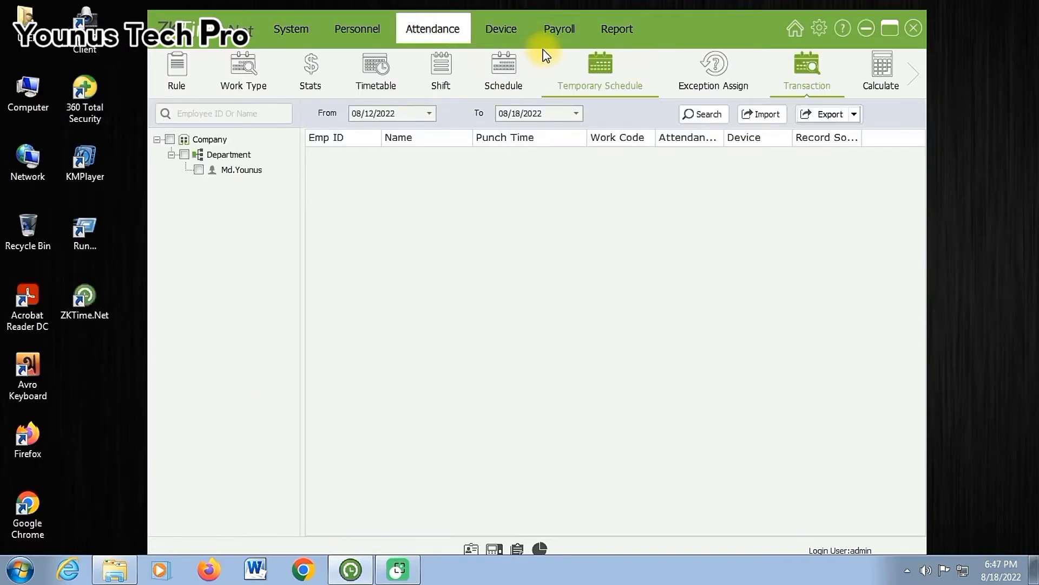
Download all transactions from the Modern Computer device and dismiss the notification log
left_click(516, 38)
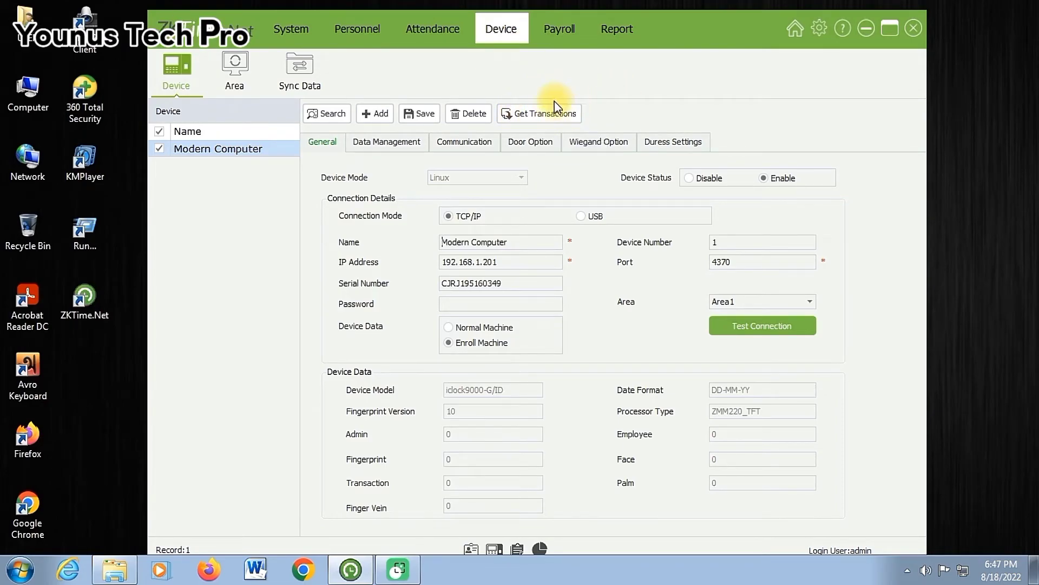
left_click(553, 122)
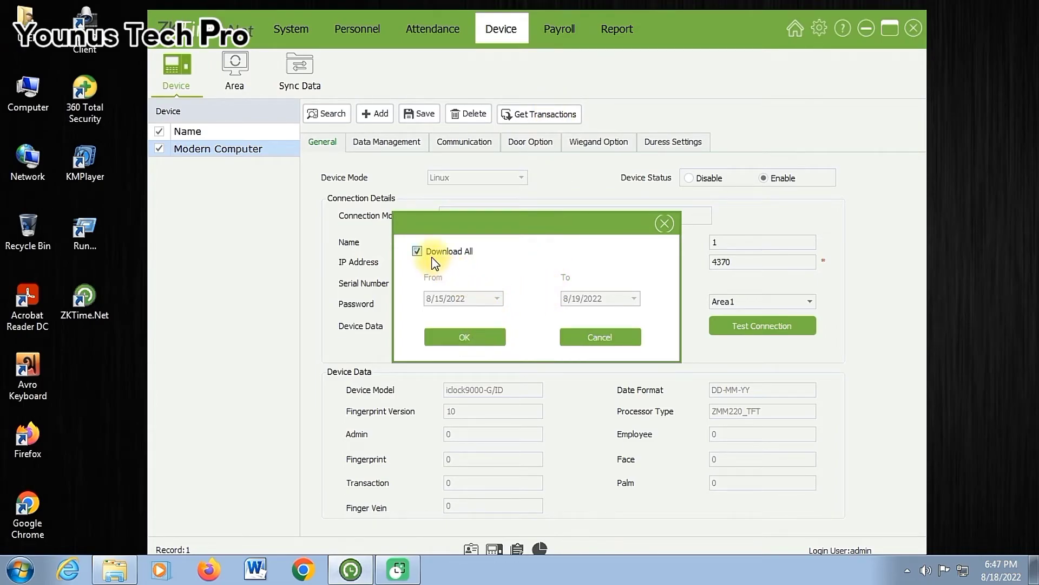
left_click(465, 338)
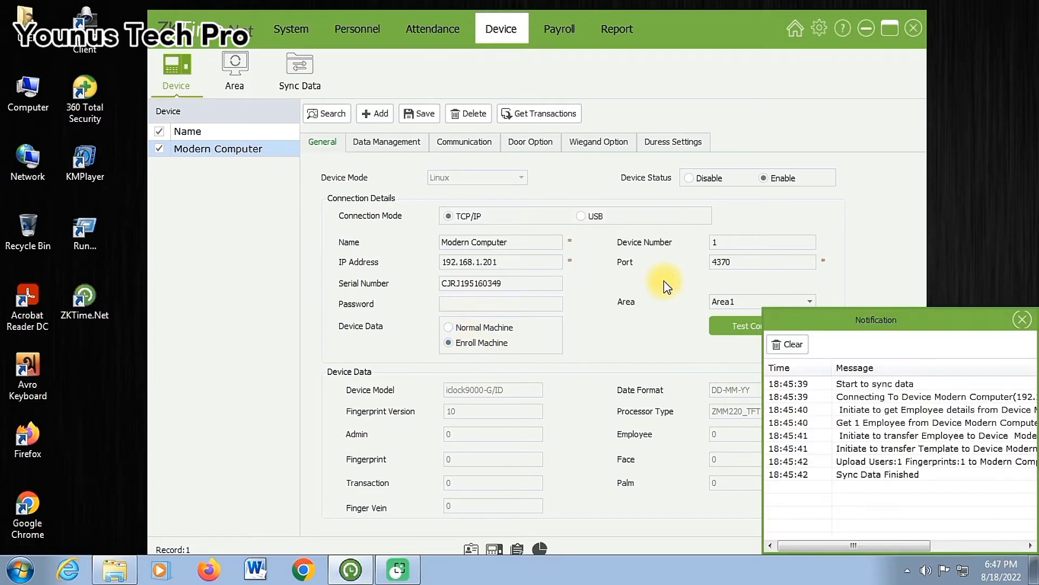
right_click(962, 186)
left_click(948, 229)
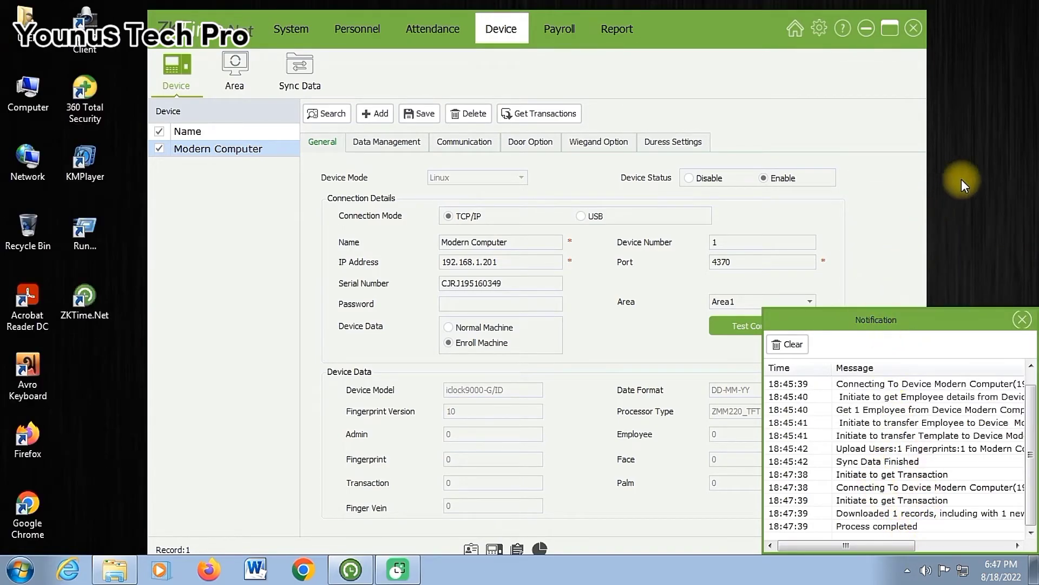
left_click(1020, 321)
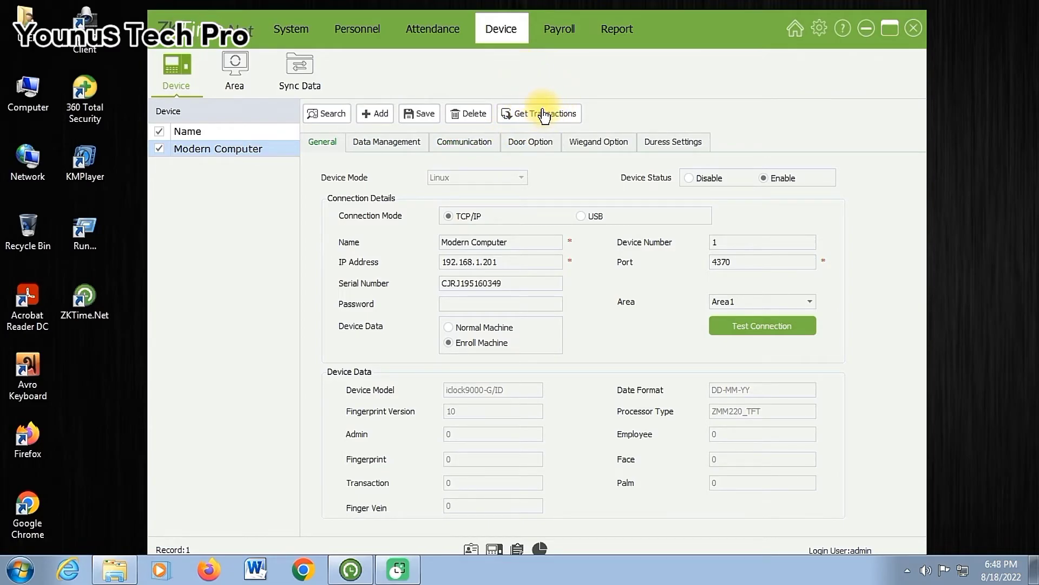
Calculate the employee's attendance for 08/12/2022 to 08/18/2022
left_click(438, 30)
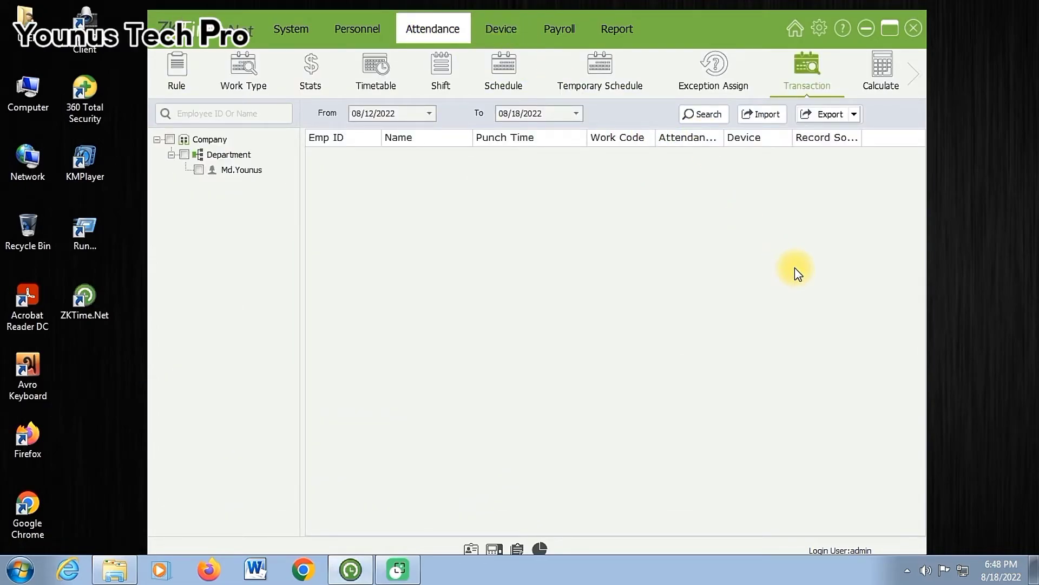
left_click(882, 76)
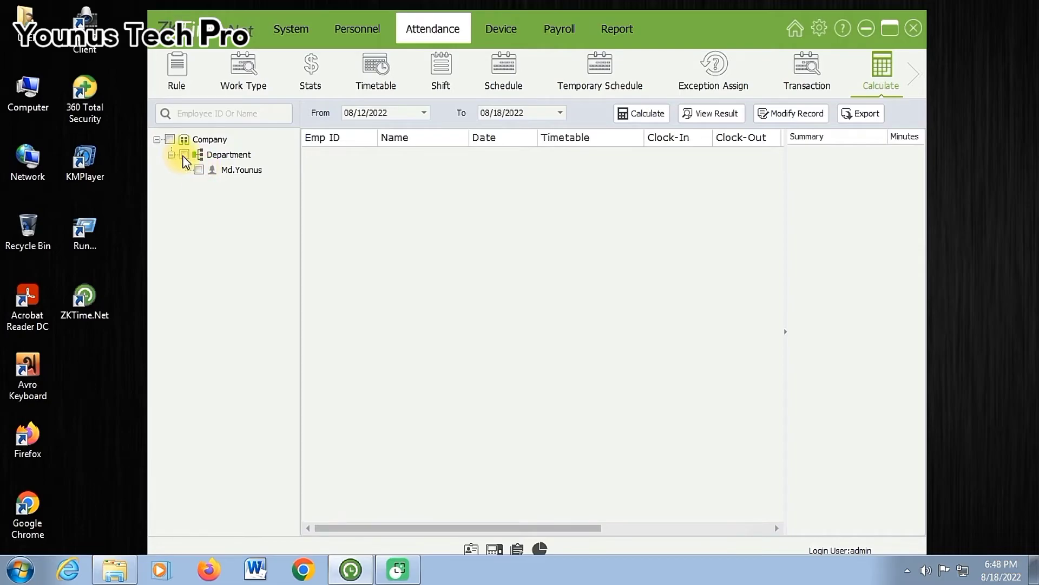
left_click(199, 169)
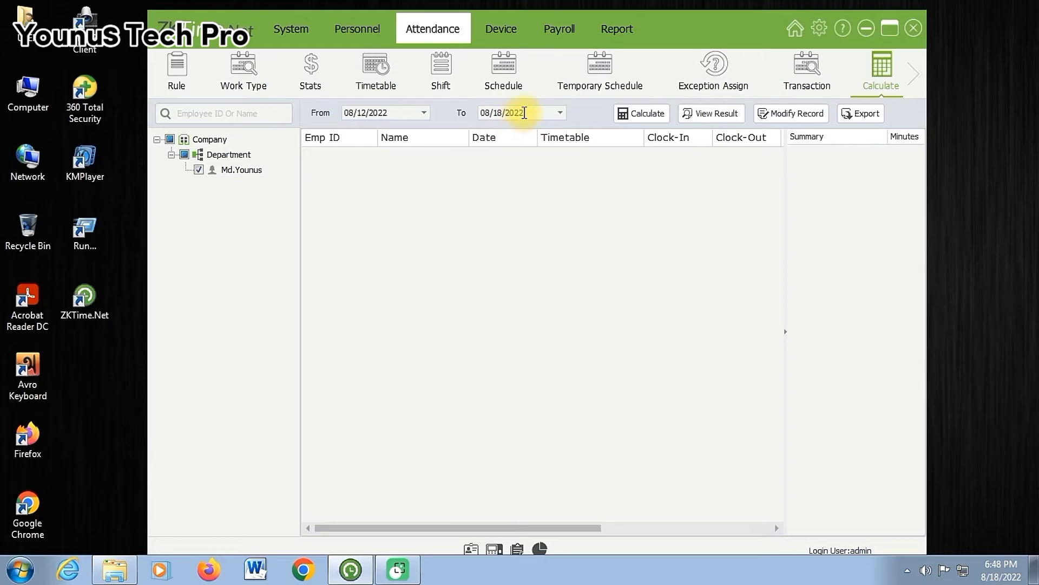
left_click(653, 118)
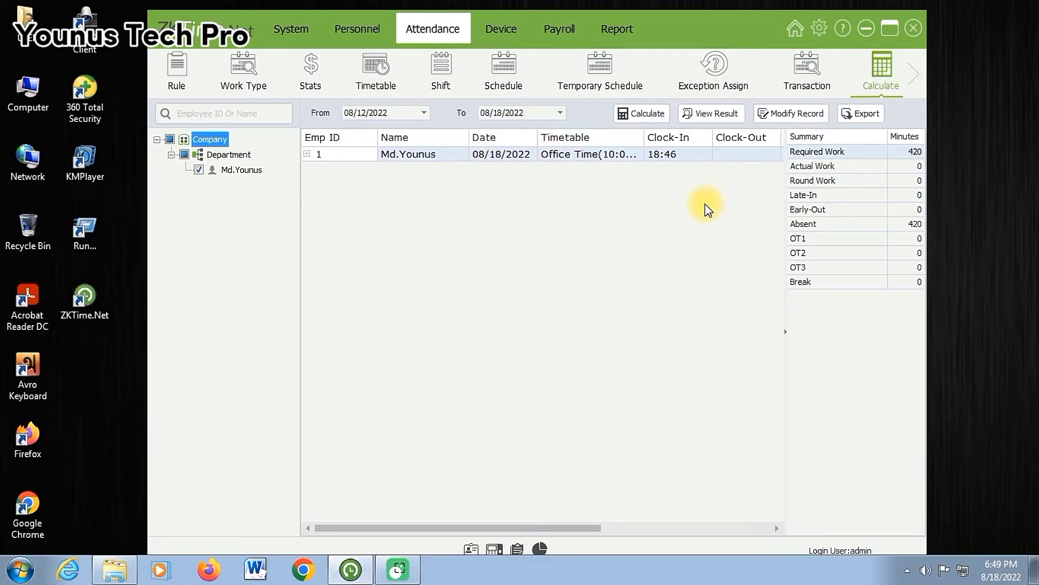
Set the calculated attendance to export as a PDF file named Office Time on the Desktop and proceed to field selection
left_click(868, 115)
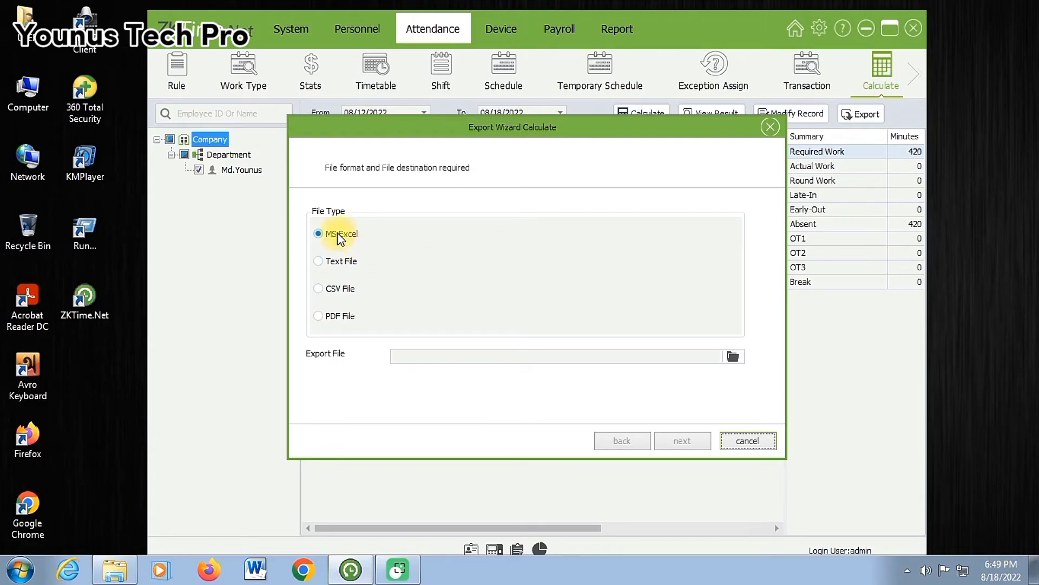
left_click(337, 232)
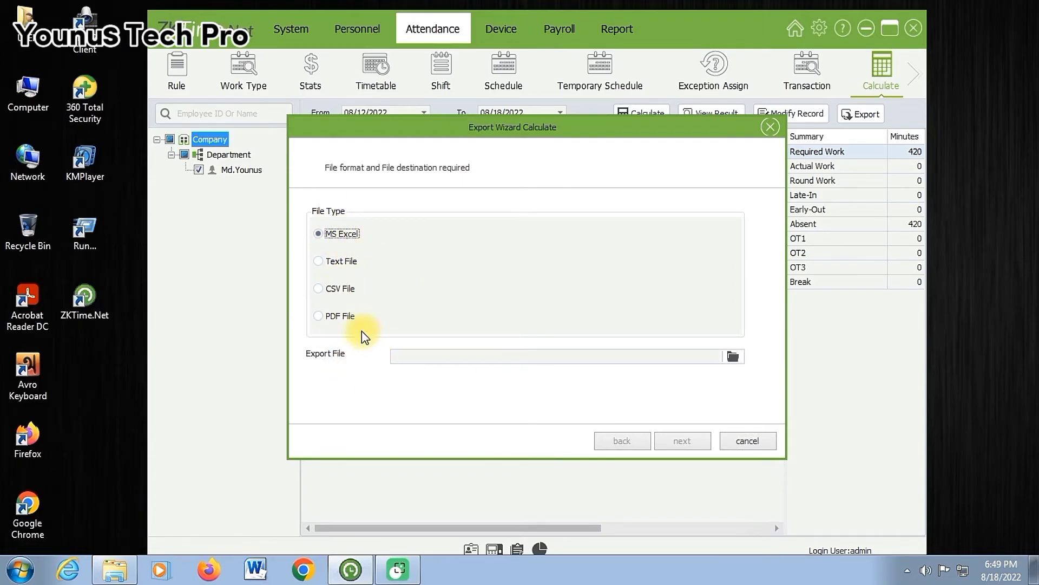
left_click(334, 317)
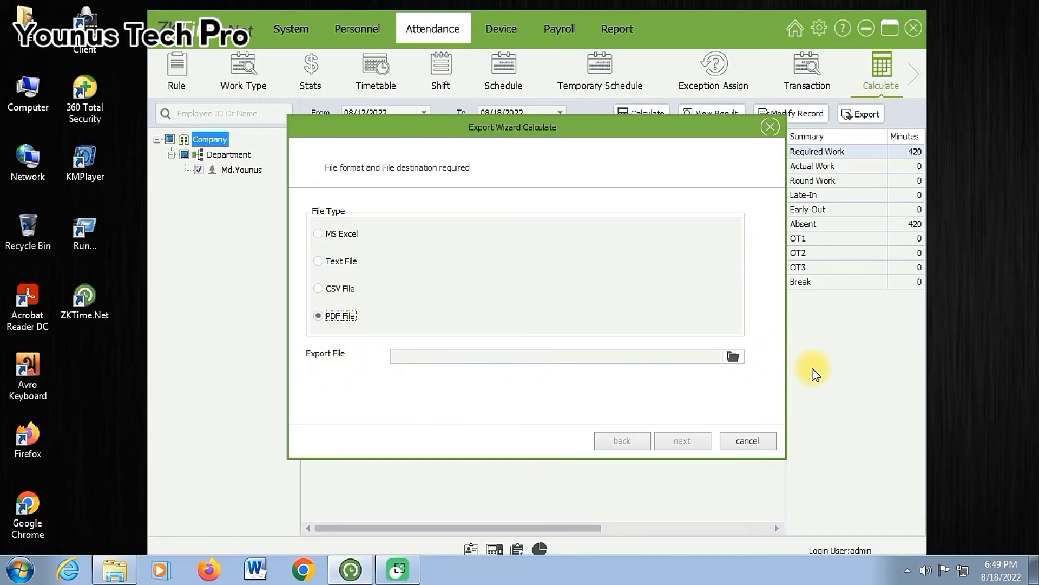
left_click(733, 358)
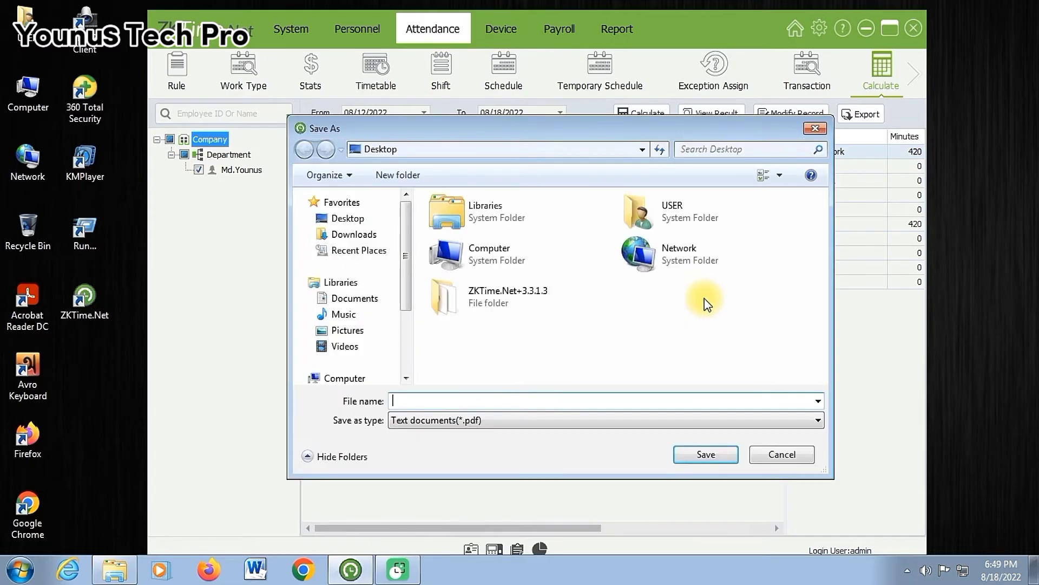
left_click(347, 221)
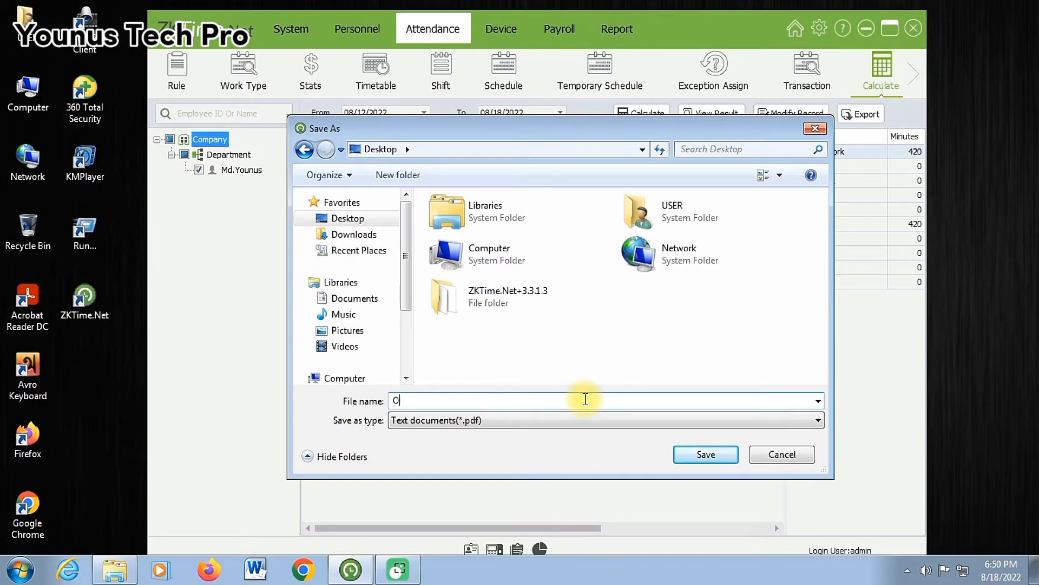
type("ic")
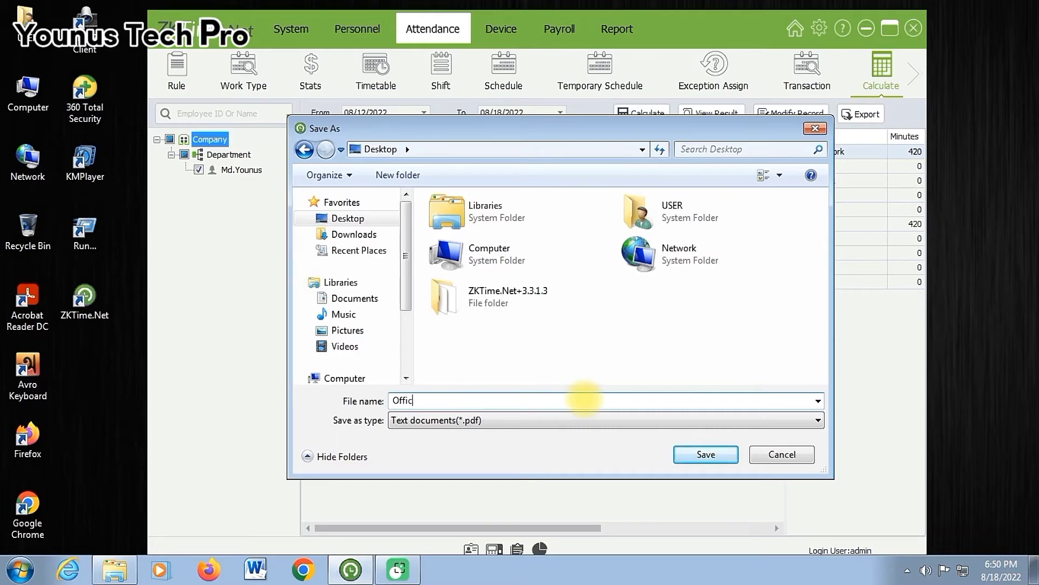
type("e T")
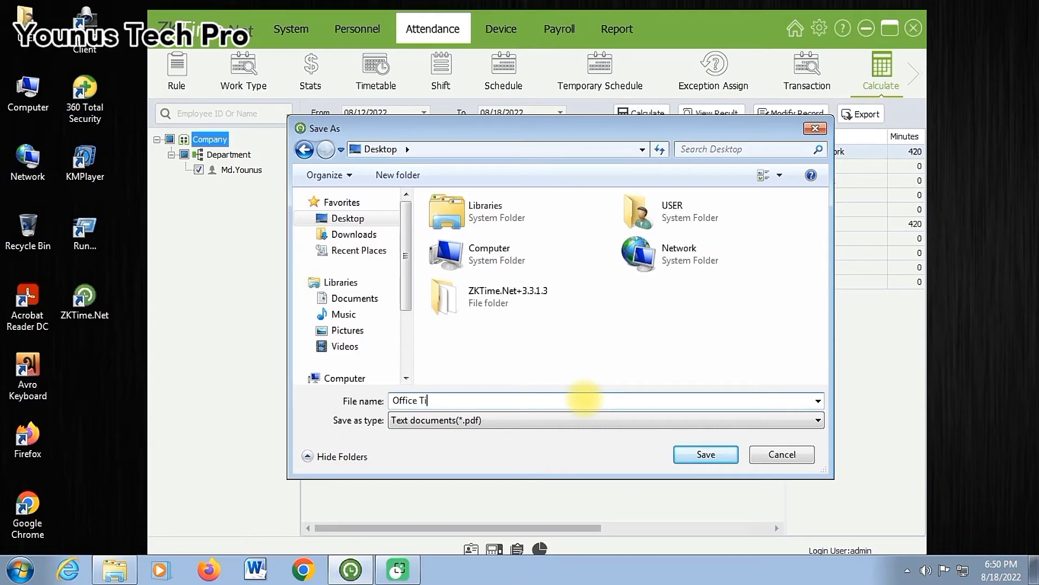
type("ime")
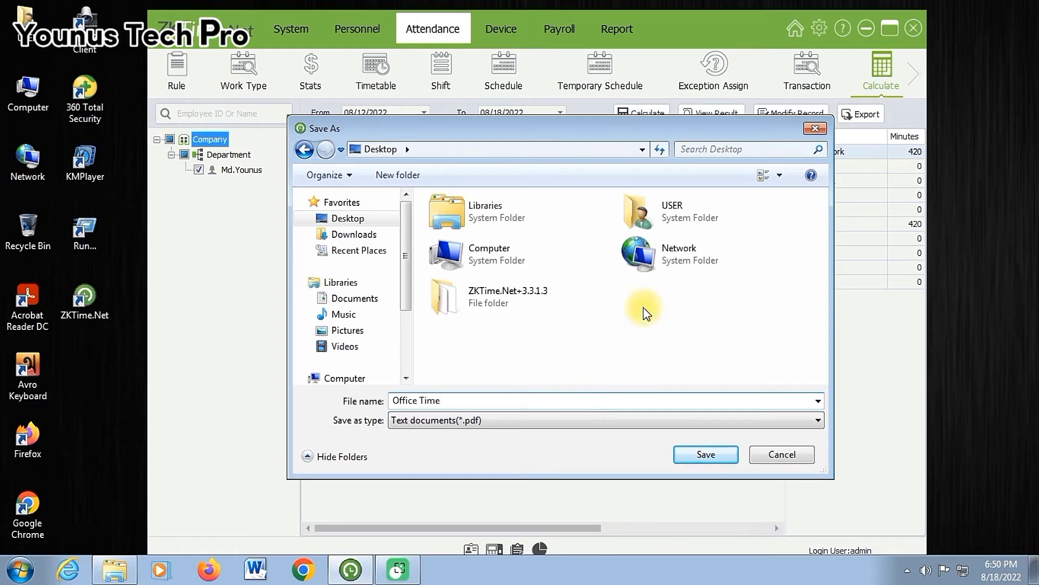
left_click(705, 453)
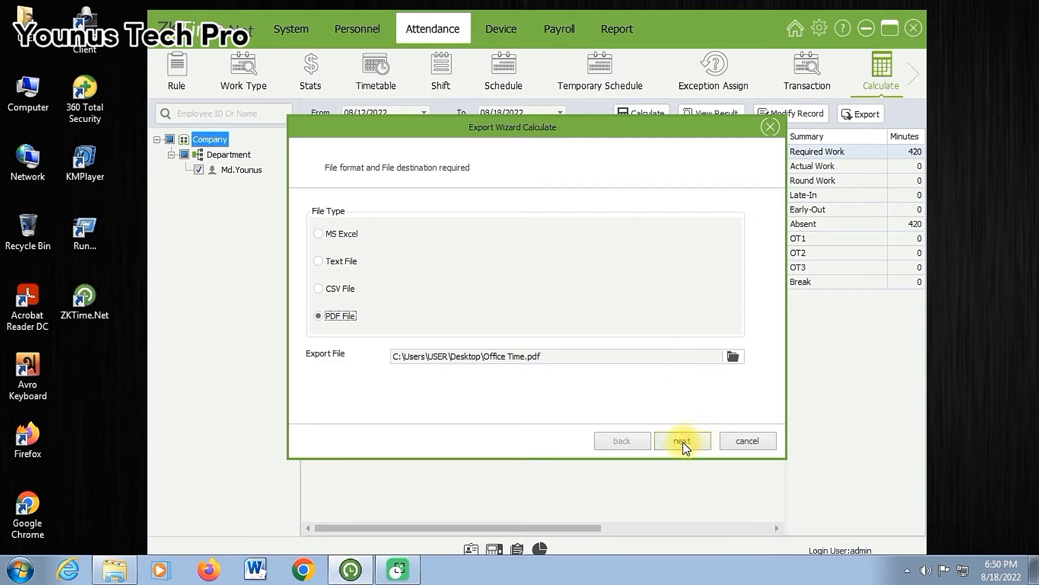
left_click(684, 441)
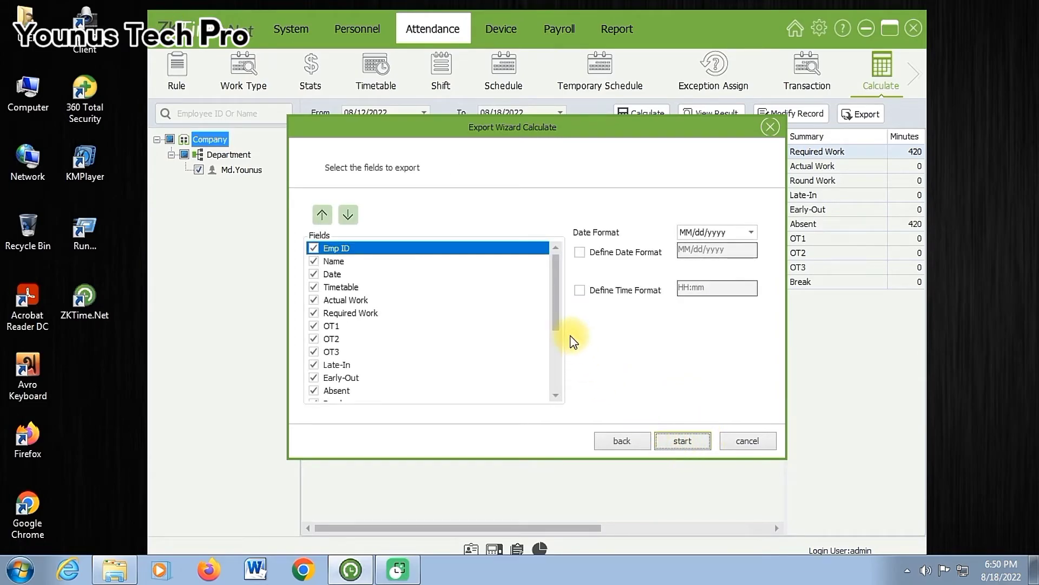
Include the Check-In and Check-Out fields in the export and exclude all fields from Late-In through Business Leave
mouse_move(557, 290)
left_mouse_down()
mouse_move(560, 356)
mouse_move(557, 274)
left_mouse_up()
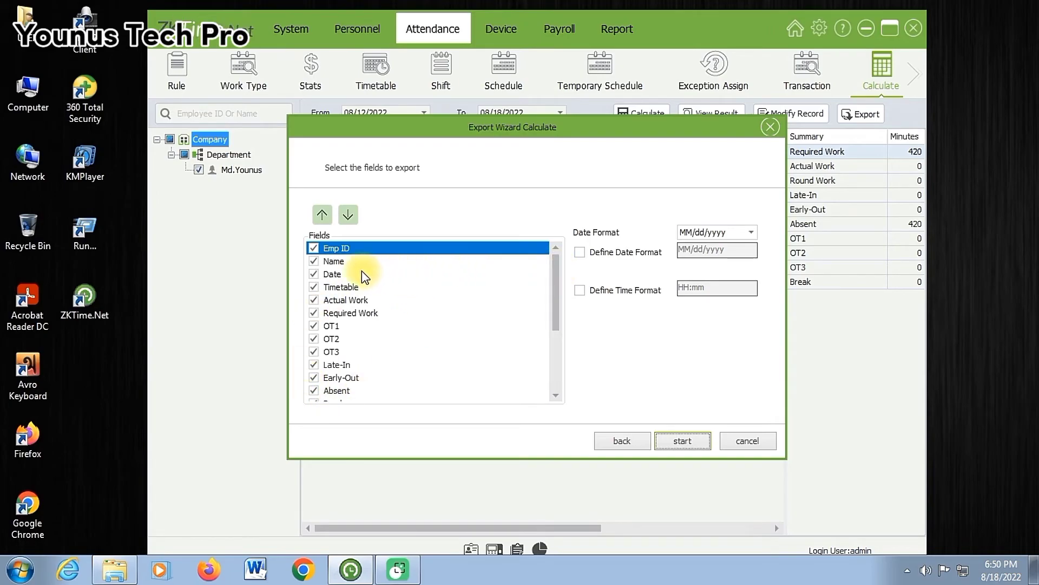
left_click_drag(557, 280, 560, 356)
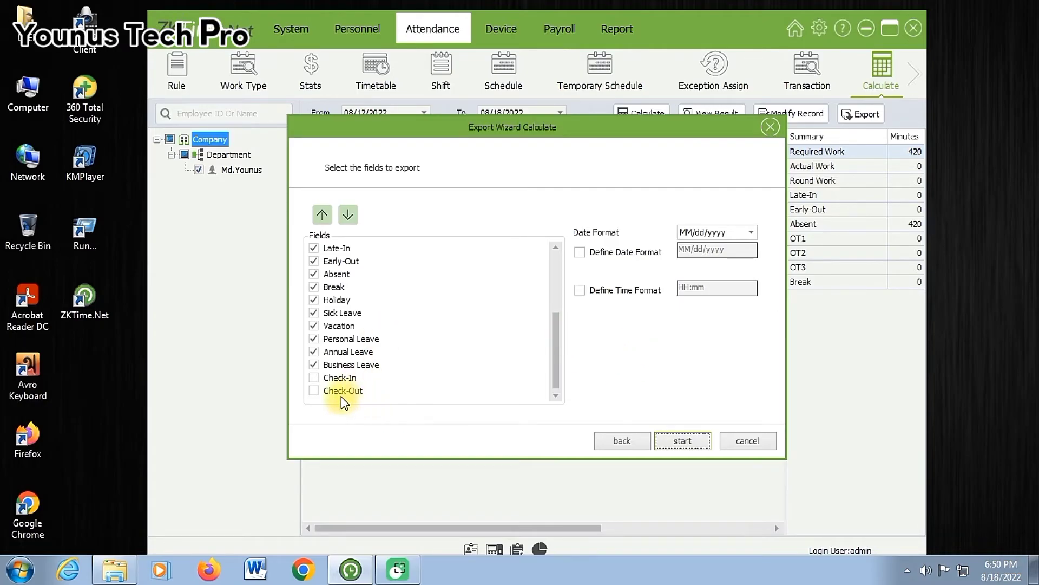
left_click(313, 390)
left_click(313, 377)
left_click(314, 364)
left_click(313, 351)
left_click(314, 339)
left_click(313, 300)
left_click(314, 286)
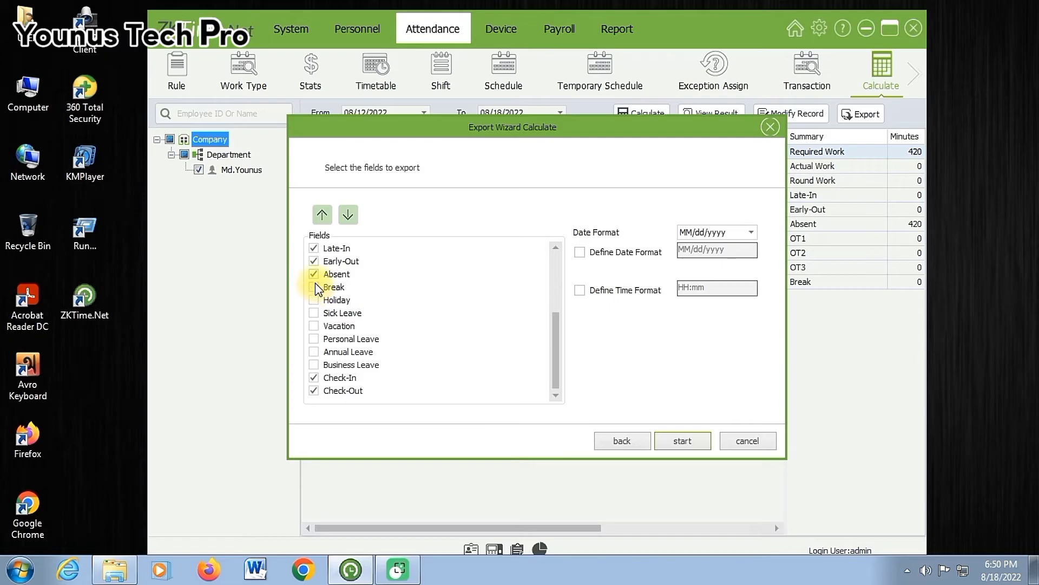
left_click(314, 249)
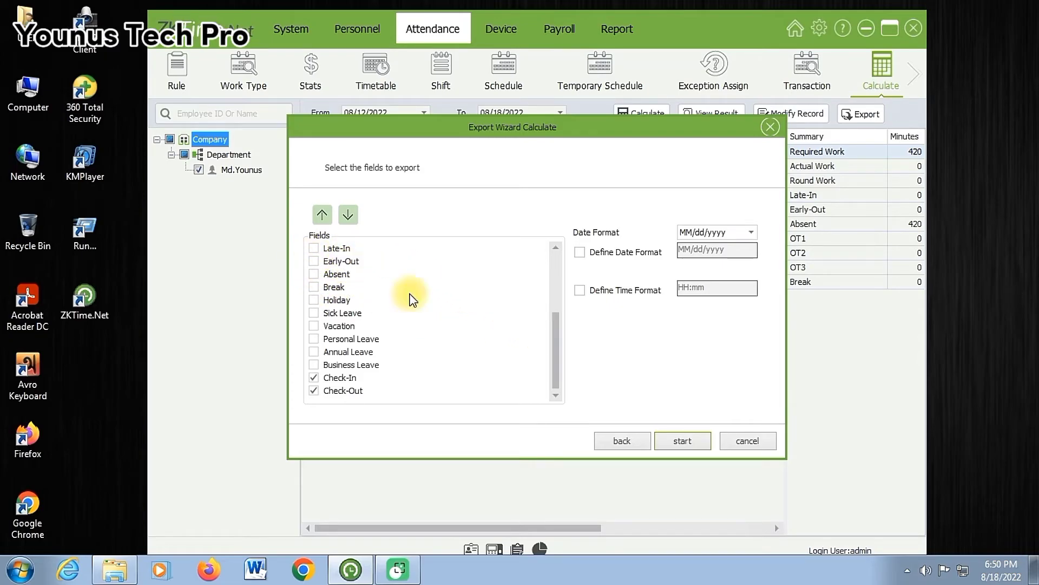
Exclude Actual Work, Required Work, OT1, OT2 and OT3 from the export, keeping Emp ID, Name, Date and Timetable
left_click_drag(557, 360, 551, 337)
left_click(315, 271)
left_click(315, 248)
left_click_drag(556, 344, 549, 296)
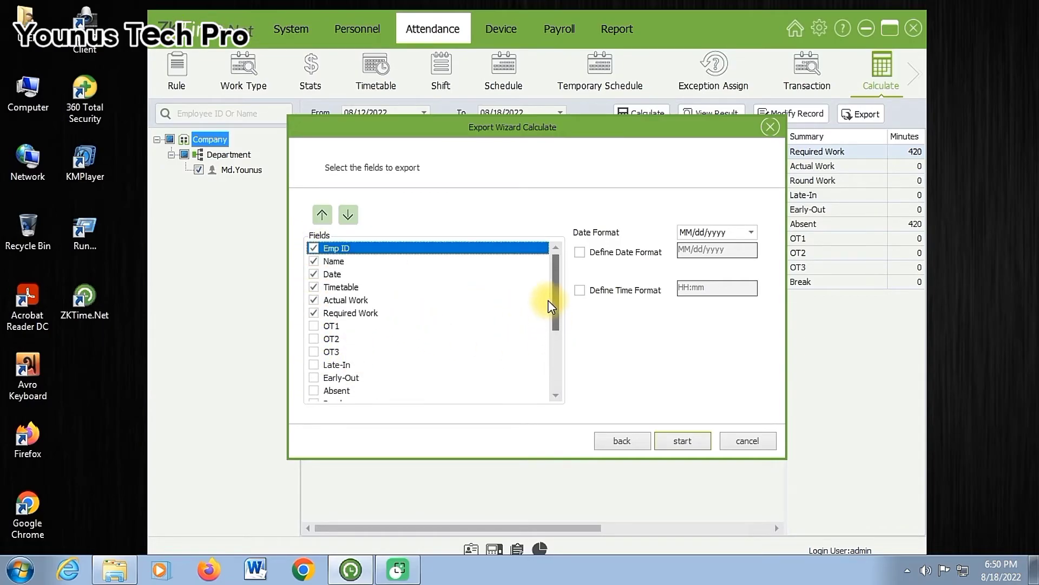
left_click(314, 300)
left_click_drag(556, 286, 553, 261)
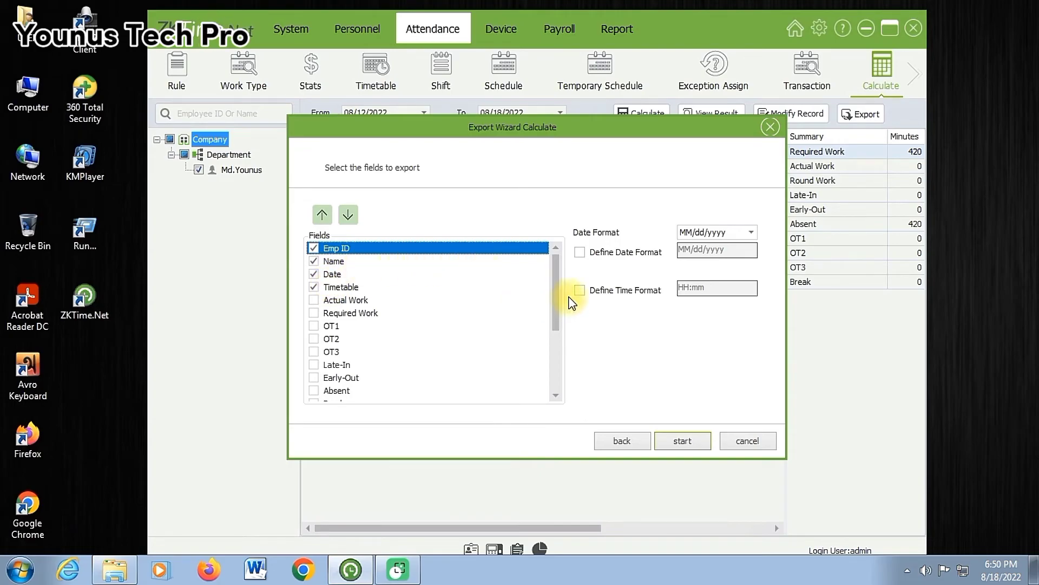
left_click_drag(557, 289, 557, 378)
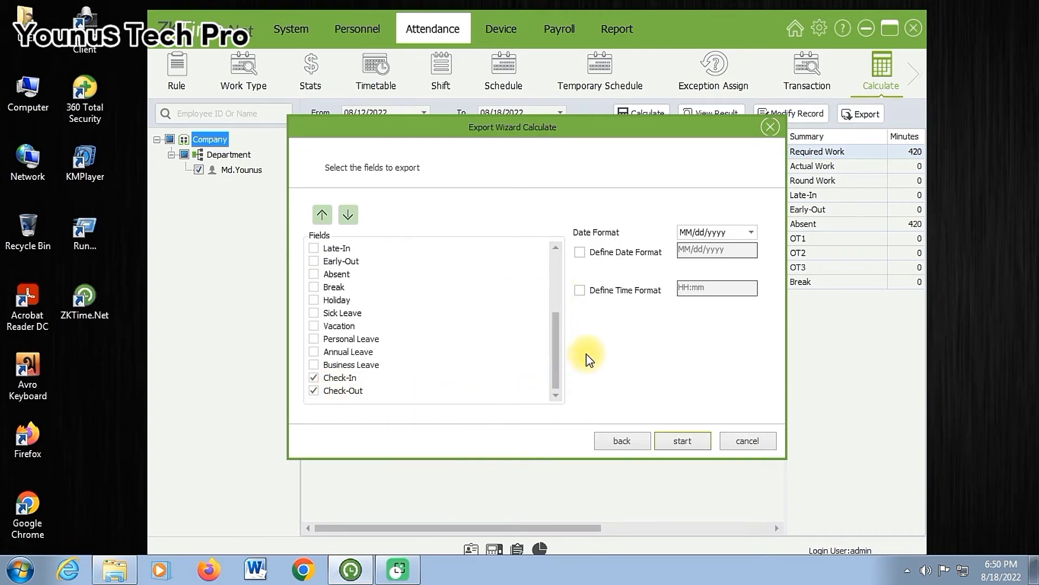
Run the PDF export with the selected fields and dismiss the confirmation
left_click(683, 441)
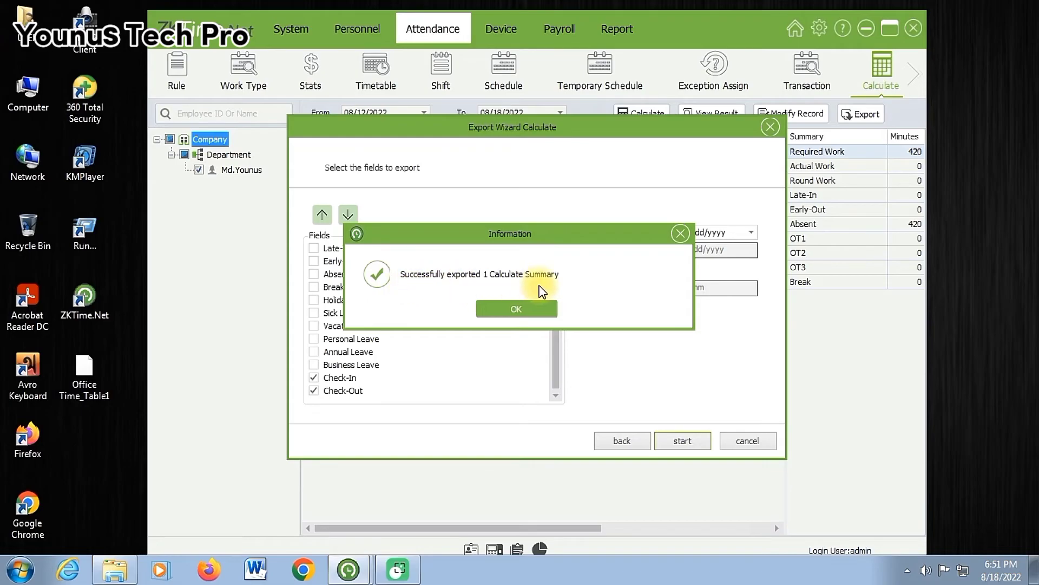
left_click_drag(86, 375, 81, 366)
left_click(513, 308)
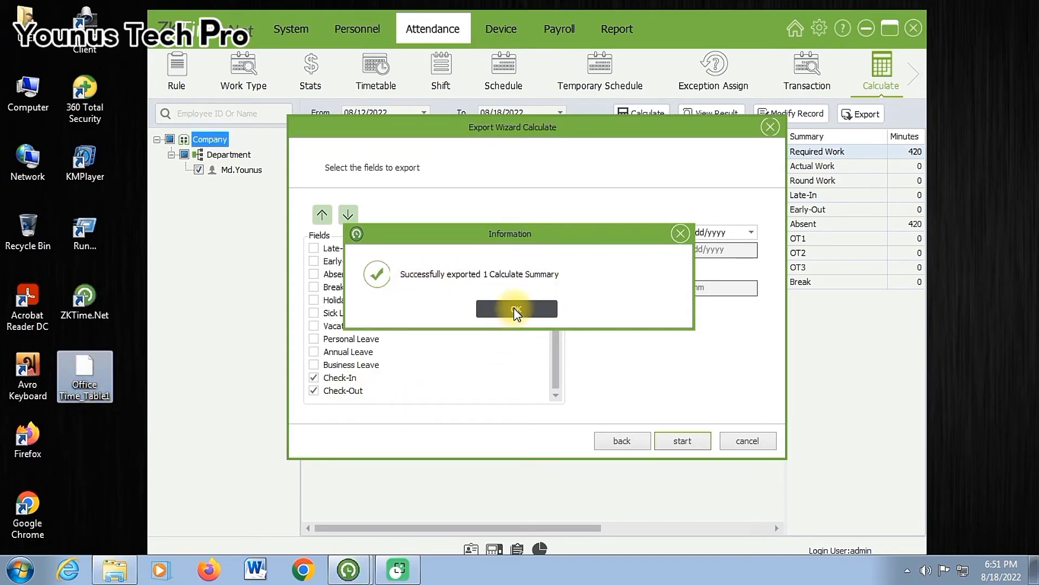
left_click_drag(689, 28, 702, 23)
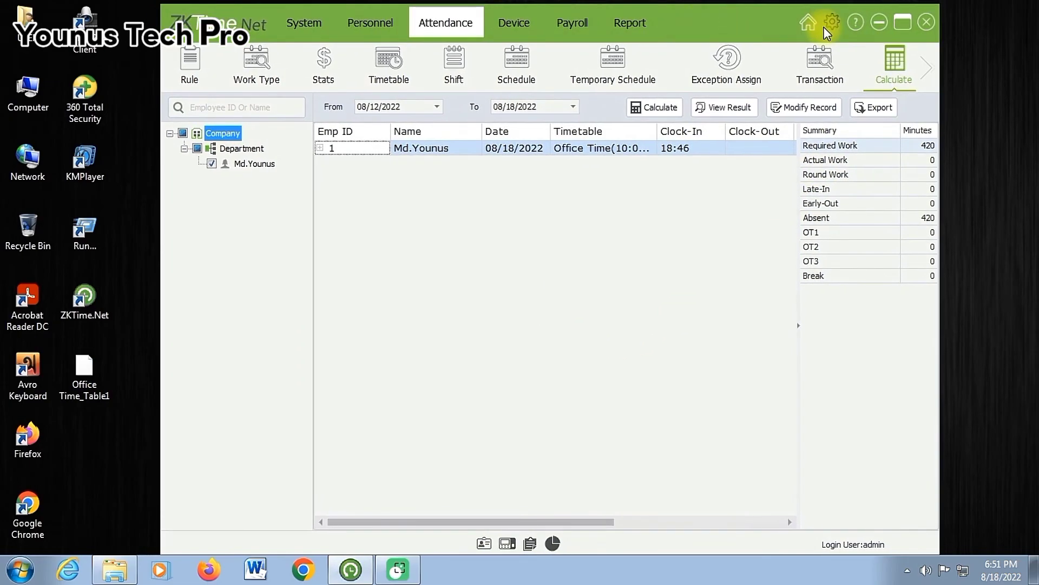
Minimize ZKTime.Net and open the exported Office Time_Table1 file on the desktop with Adobe Acrobat Reader DC
left_click(880, 22)
left_click(89, 377)
left_click_drag(192, 402, 83, 368)
right_click(83, 368)
mouse_move(249, 243)
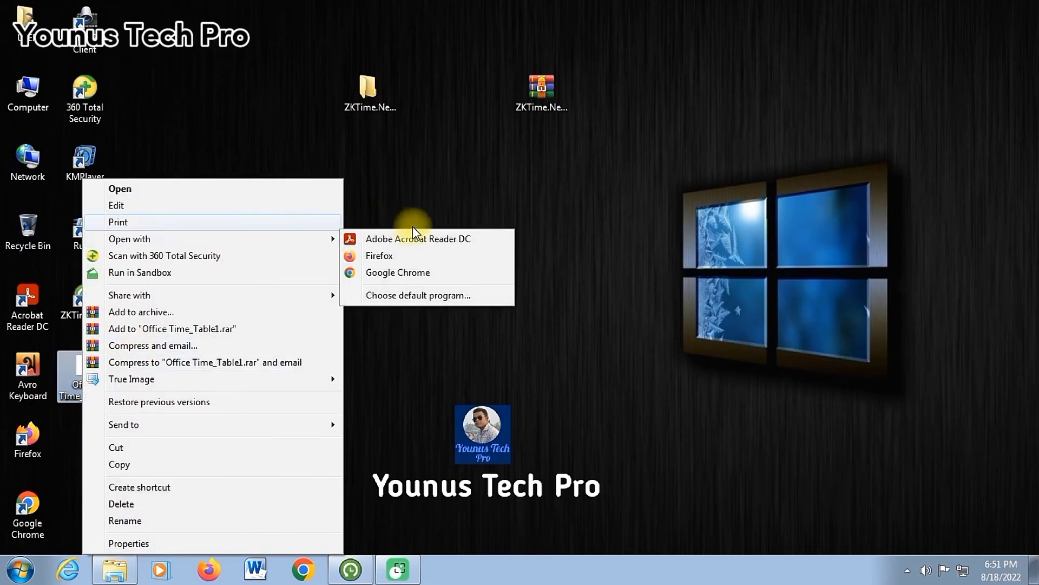
left_click(414, 236)
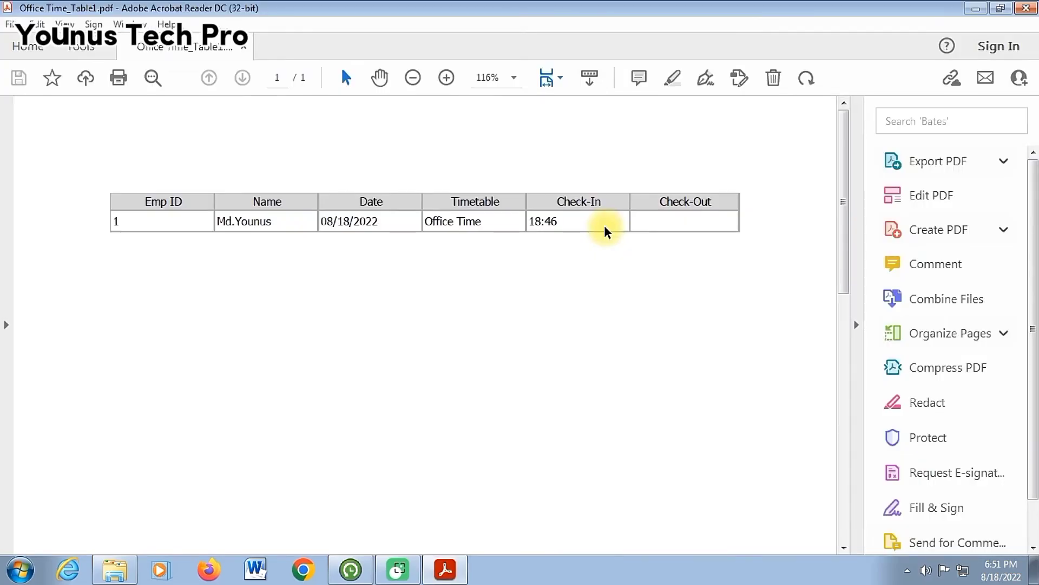
Collapse the tools pane and examine the employee's check-in time in the exported attendance table
left_click(857, 325)
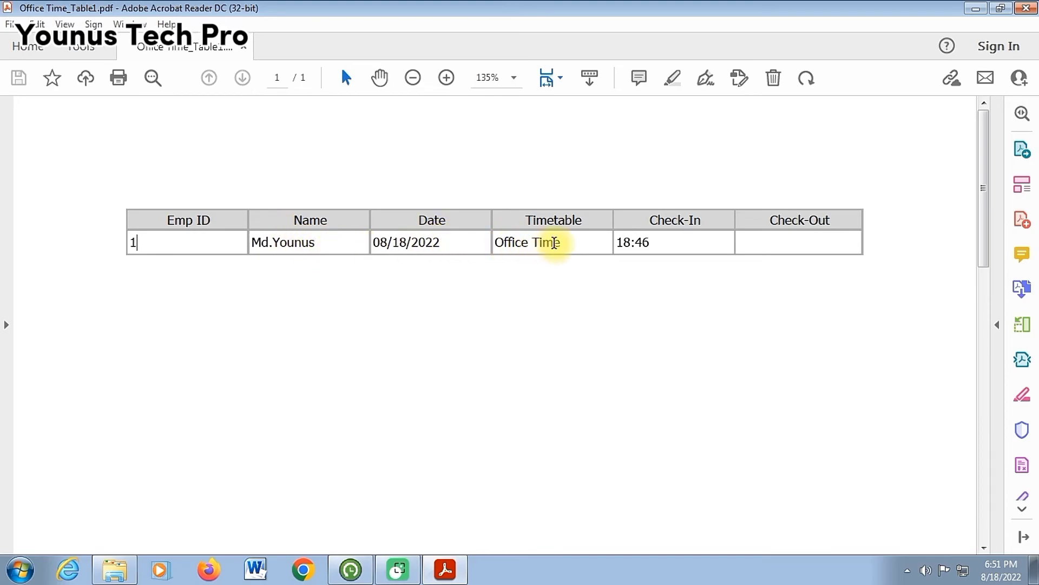
left_click_drag(623, 243, 653, 246)
left_click(656, 243)
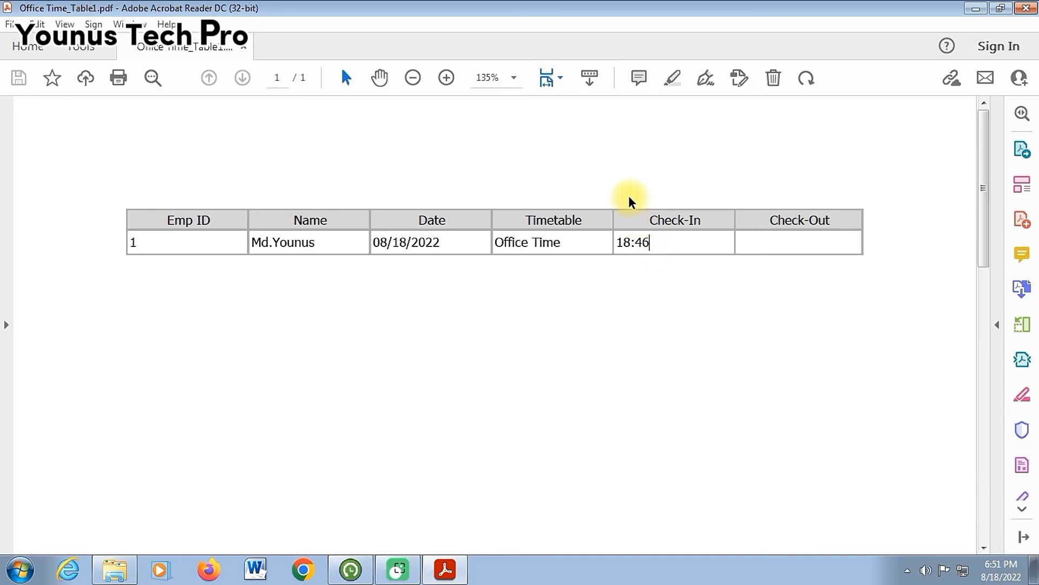
Shrink the PDF window, view the Modern Computer device's settings in ZKTime.Net, and return to the maximized PDF
double_click(784, 5)
left_click(352, 569)
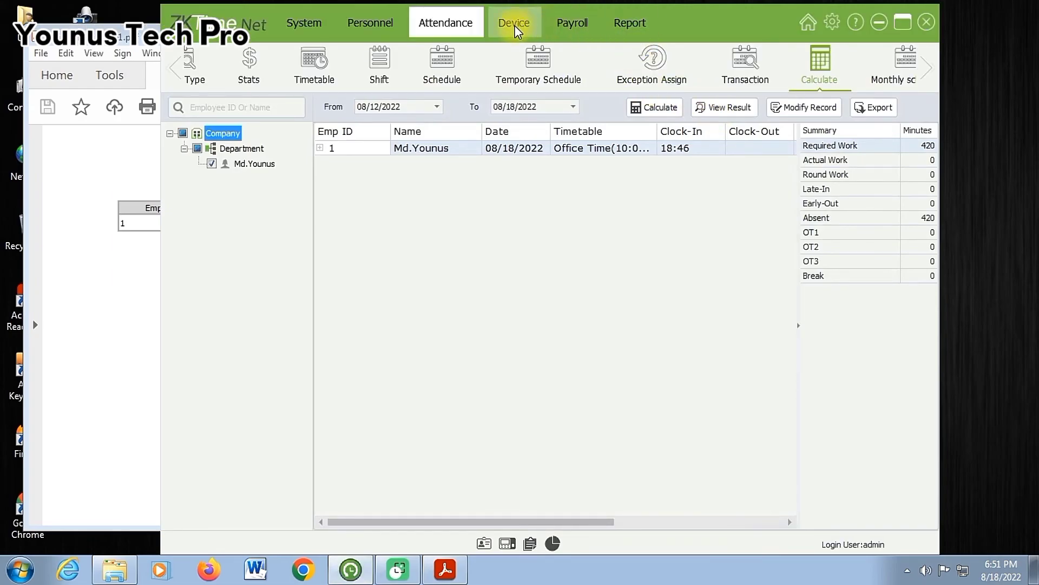
left_click(514, 26)
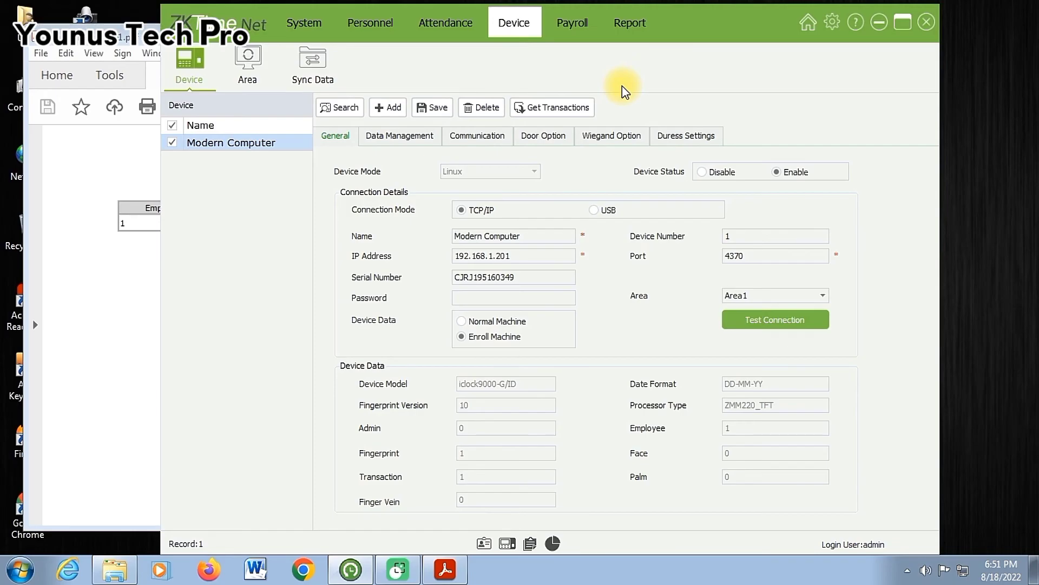
left_click(42, 35)
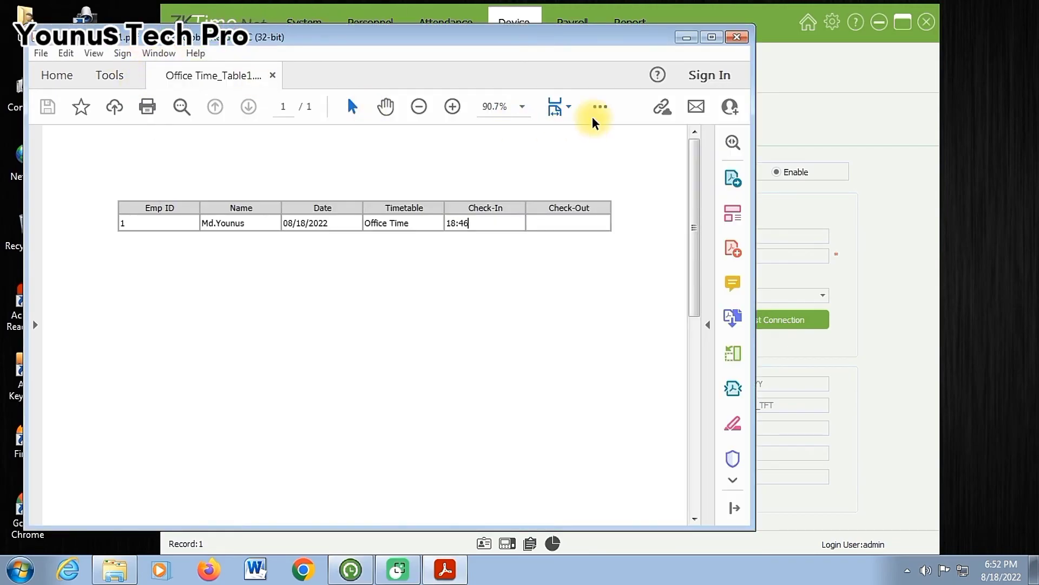
left_click(712, 37)
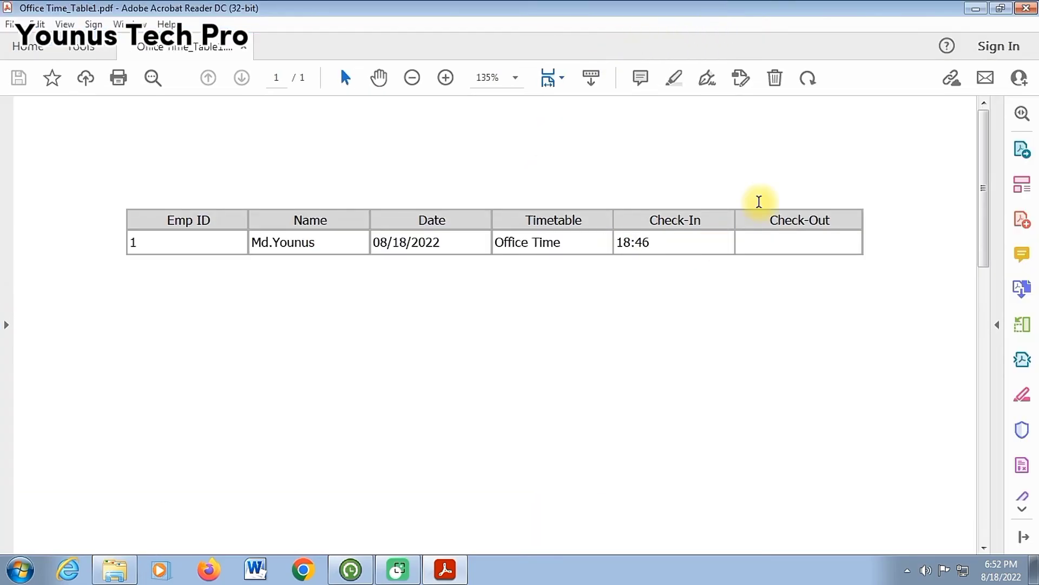